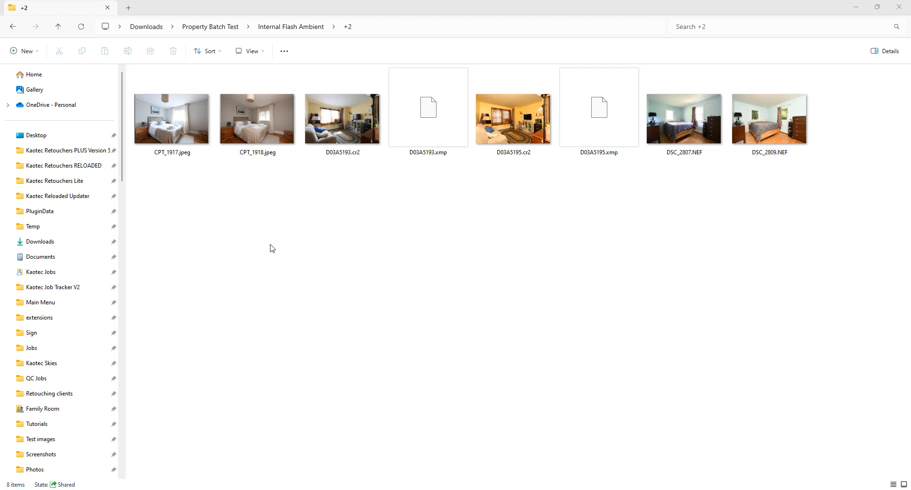
# Select CPT_1917.jpeg and CPT_1918.jpeg in the +2 folder and open both in Photoshop's Camera Raw
pyautogui.moveTo(266, 219); pyautogui.dragTo(174, 69)
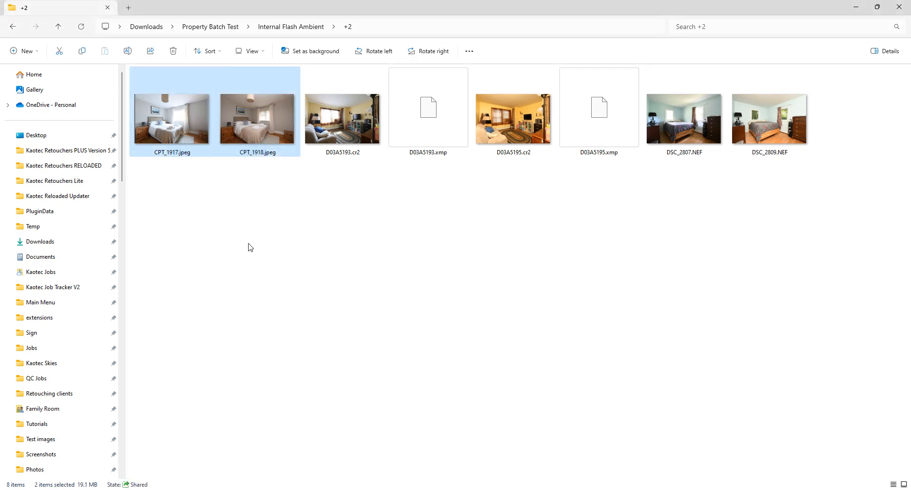
pyautogui.moveTo(167, 122); pyautogui.dragTo(352, 278)
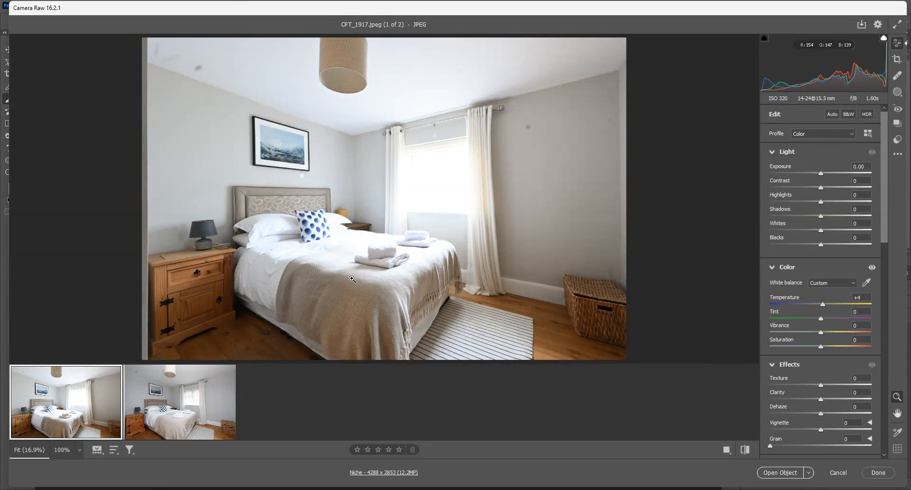
# Compare the two bedroom exposures, setting Exposure to -0.30 for CPT_1917.jpeg and +0.35 for CPT_1918.jpeg
pyautogui.click(166, 413)
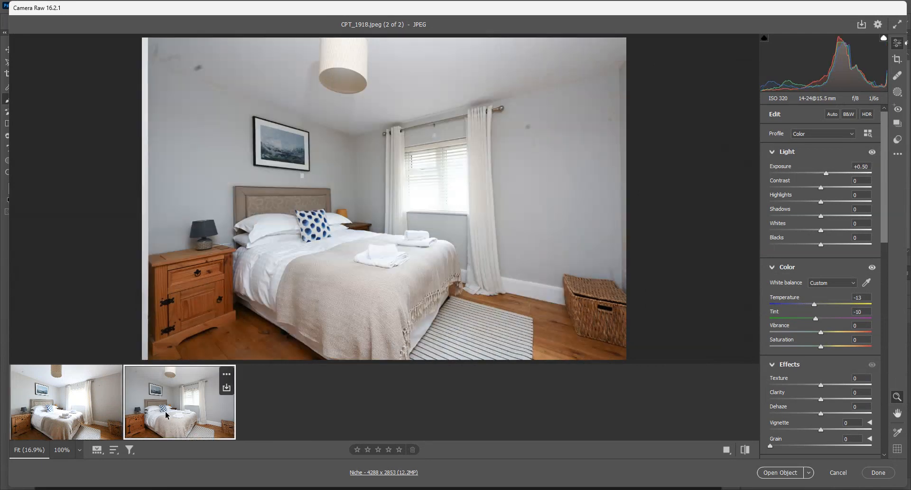
pyautogui.click(56, 410)
pyautogui.click(174, 417)
pyautogui.click(62, 409)
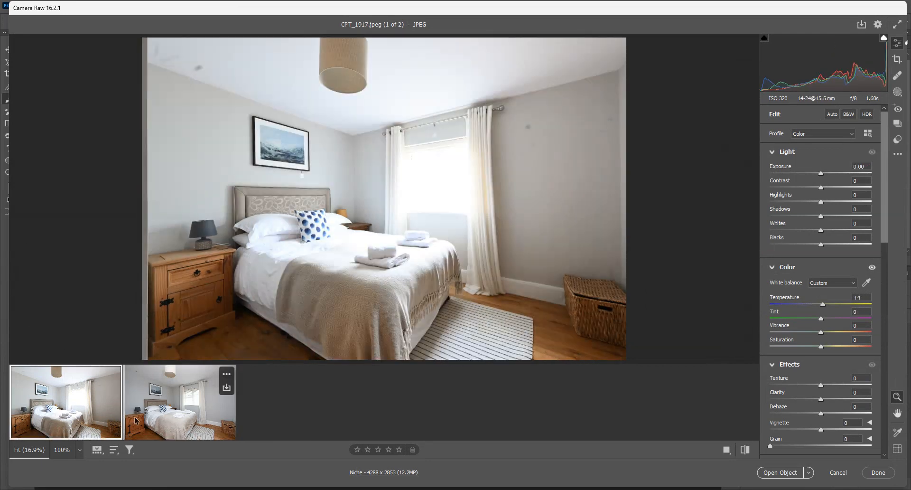
pyautogui.click(175, 422)
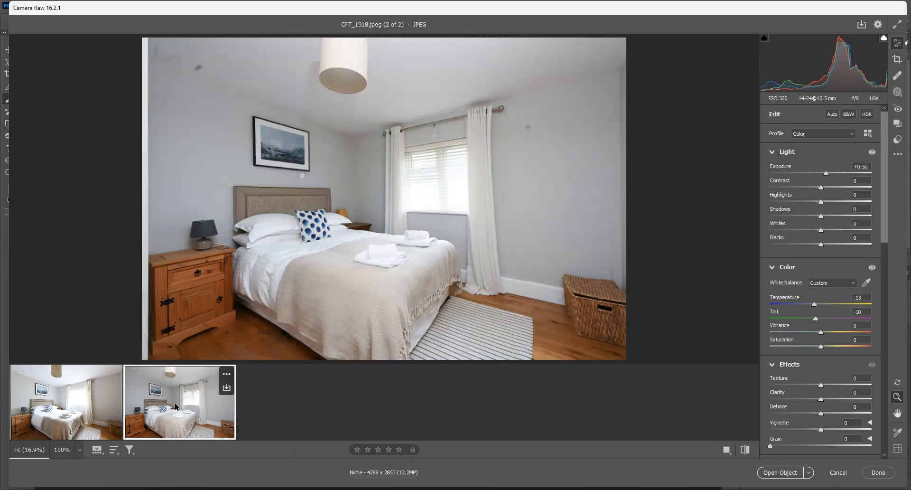
pyautogui.press('Left')
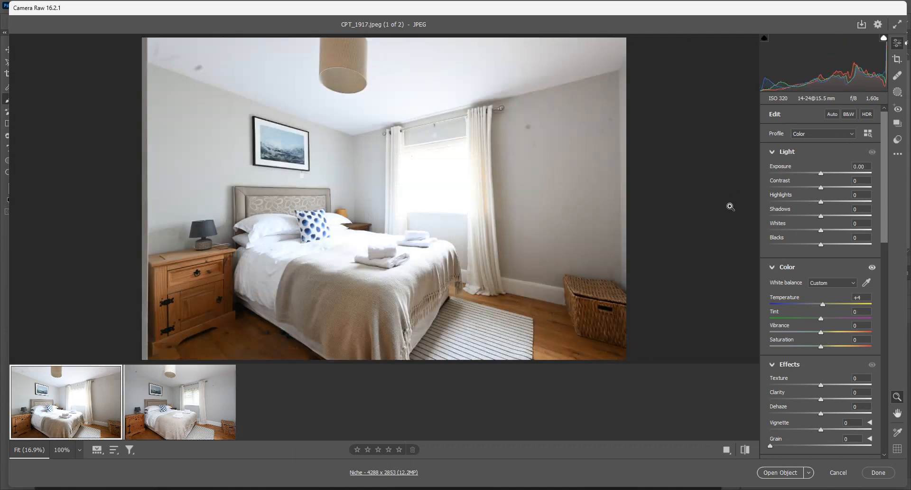
pyautogui.moveTo(822, 174); pyautogui.dragTo(819, 175)
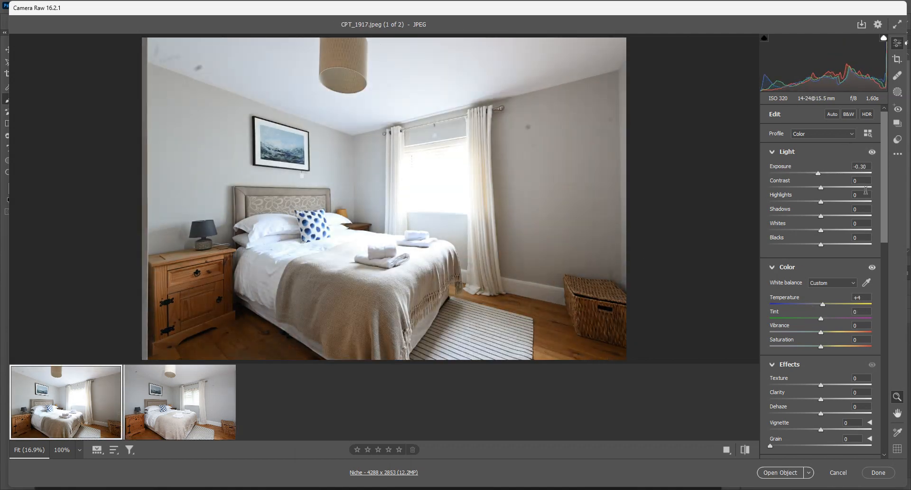
pyautogui.press('Right')
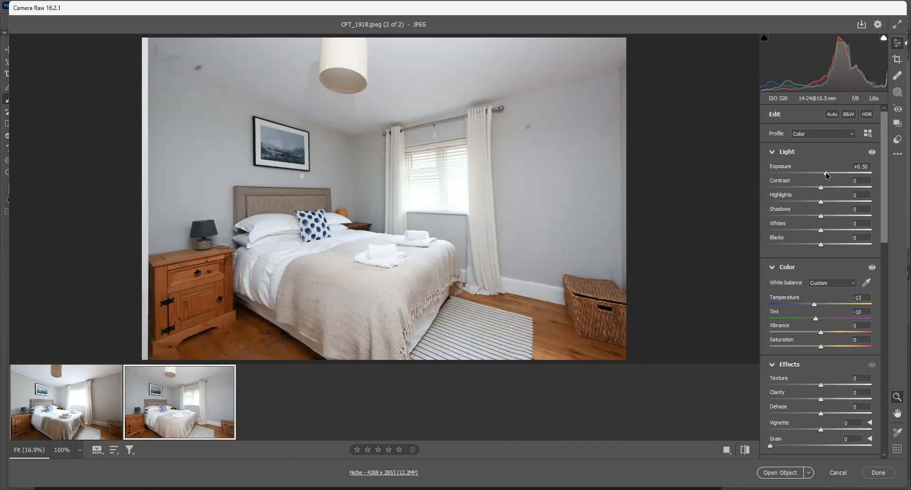
pyautogui.moveTo(827, 174); pyautogui.dragTo(826, 175)
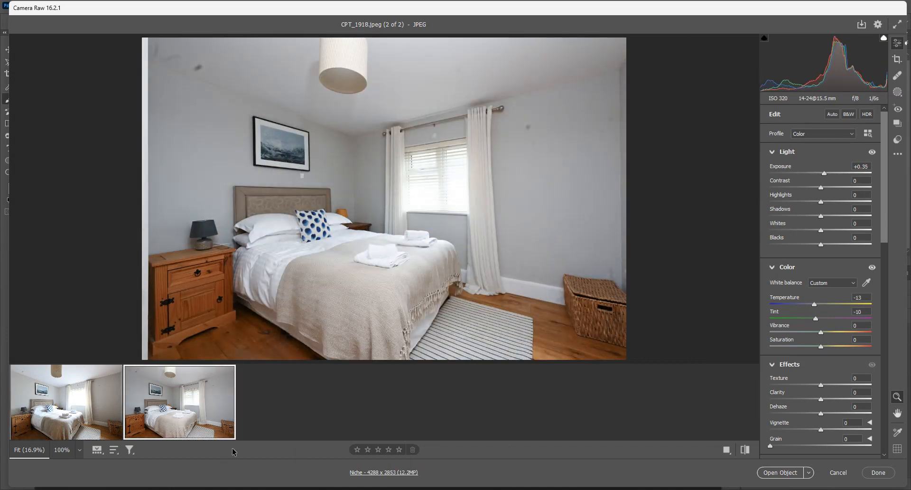
# Sample the white balance from the ceiling in both photos and set the Temperature of CPT_1917.jpeg to +3
pyautogui.press('Left')
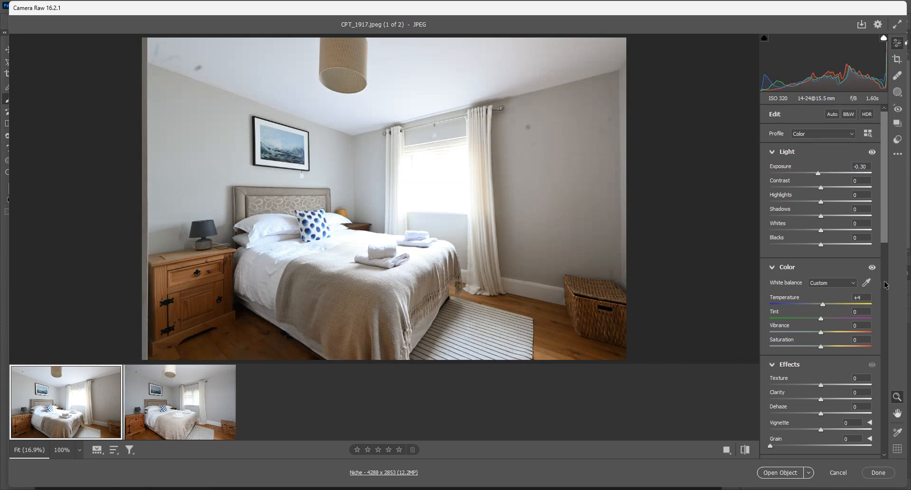
pyautogui.click(866, 283)
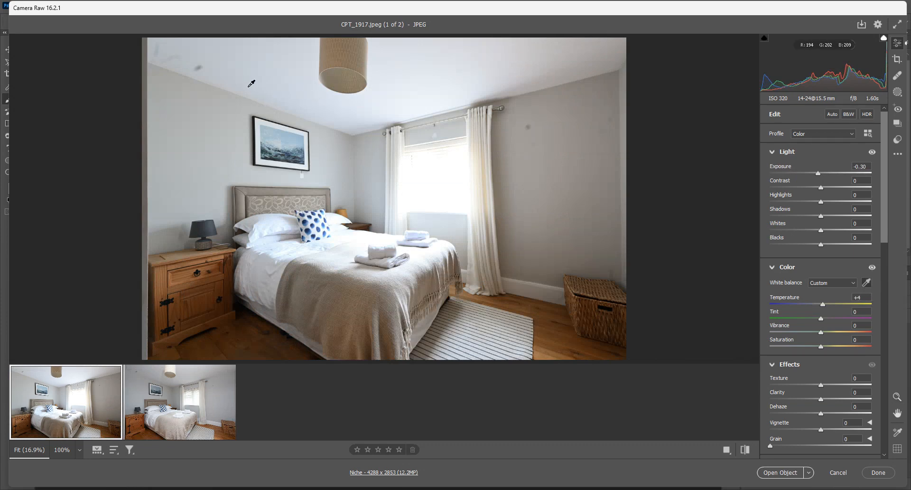
pyautogui.click(217, 105)
pyautogui.click(217, 74)
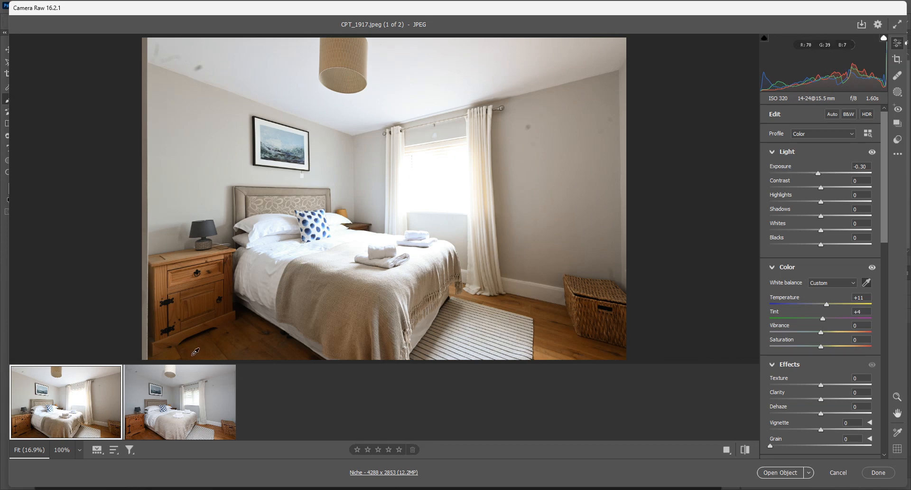
pyautogui.press('Right')
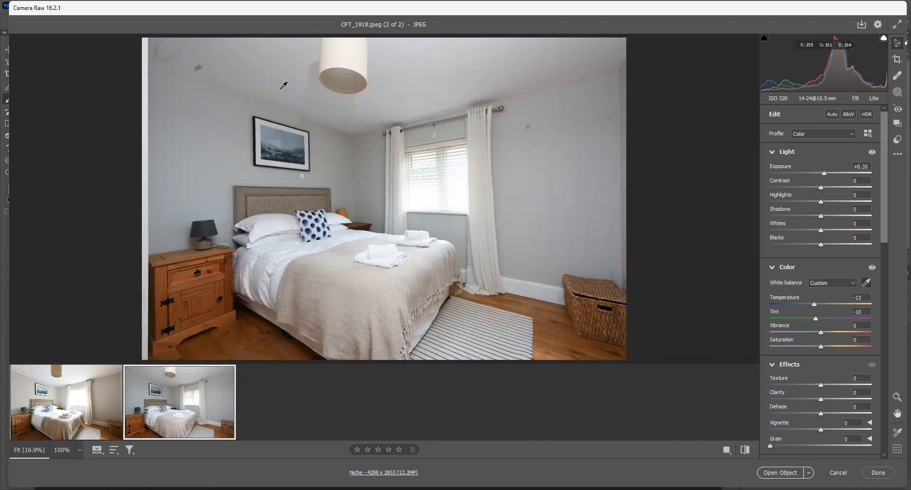
pyautogui.click(284, 85)
pyautogui.click(66, 412)
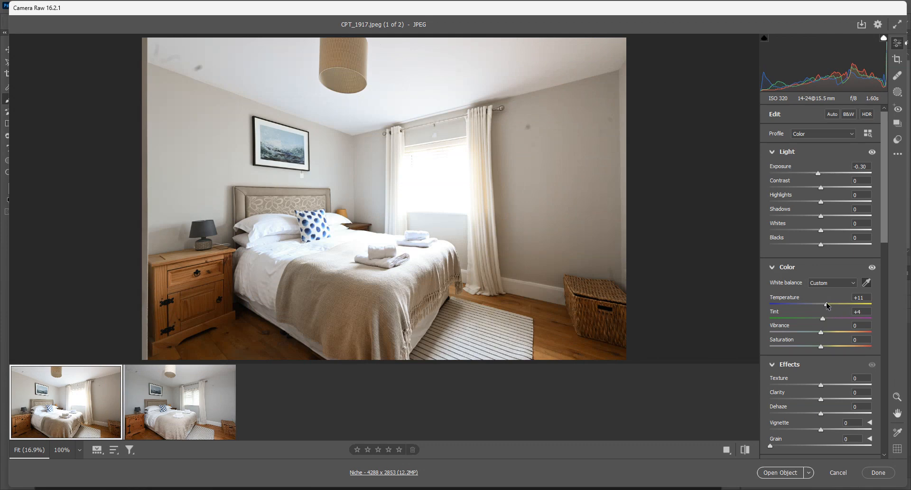
pyautogui.moveTo(828, 306); pyautogui.dragTo(824, 308)
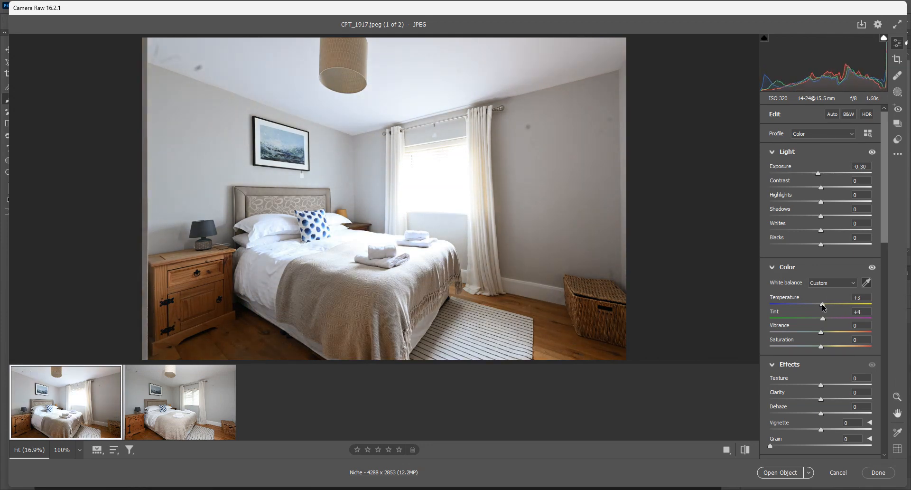
# Select both adjusted photos and open them as separate image documents
pyautogui.moveTo(183, 426)
pyautogui.press('shift')
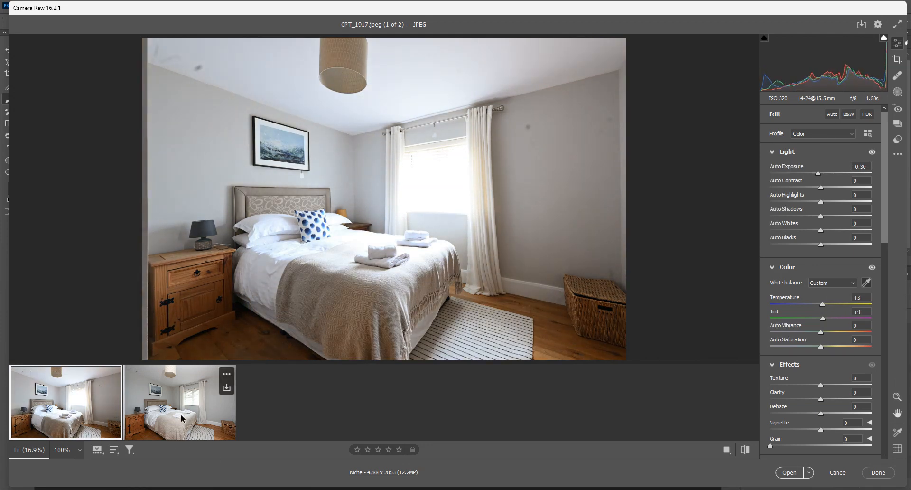
pyautogui.keyDown('shift'); pyautogui.click(180, 419); pyautogui.keyUp('shift')
pyautogui.press('shift')
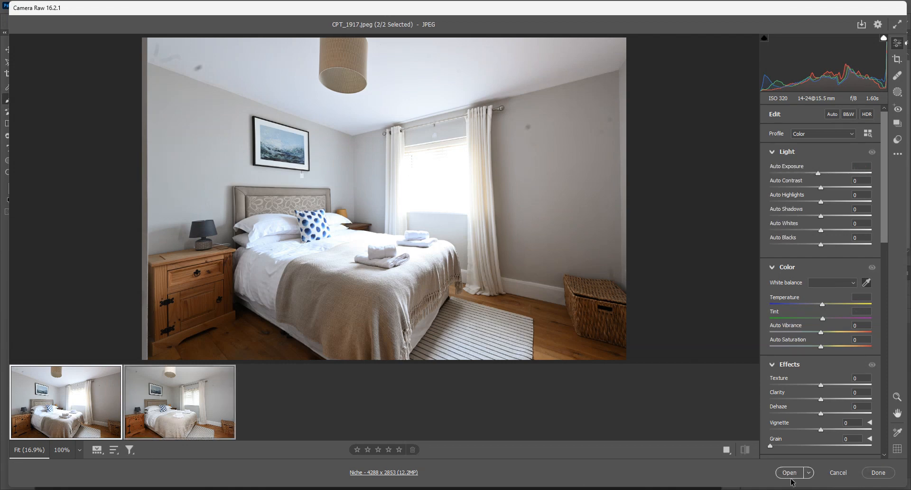
pyautogui.click(790, 473)
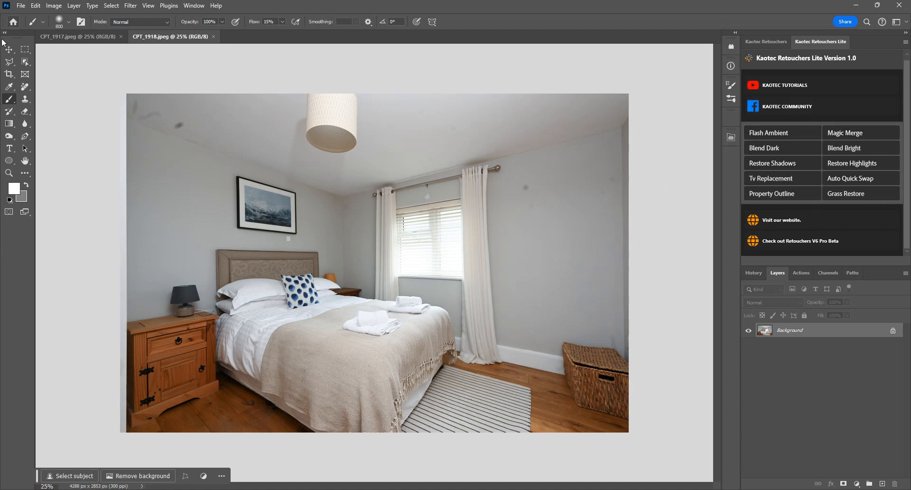
# Load the two open files, CPT_1917.jpeg and CPT_1918.jpeg, into one document as a layer stack
pyautogui.click(21, 7)
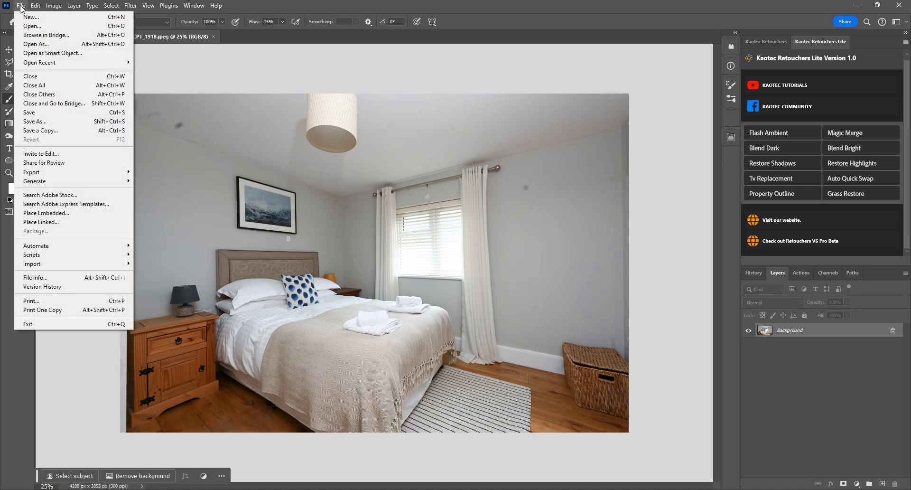
pyautogui.moveTo(60, 258)
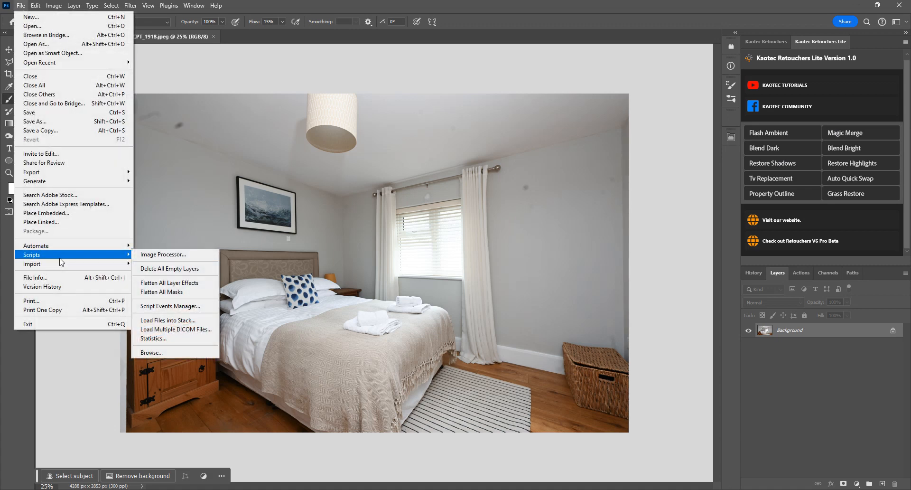
pyautogui.click(188, 324)
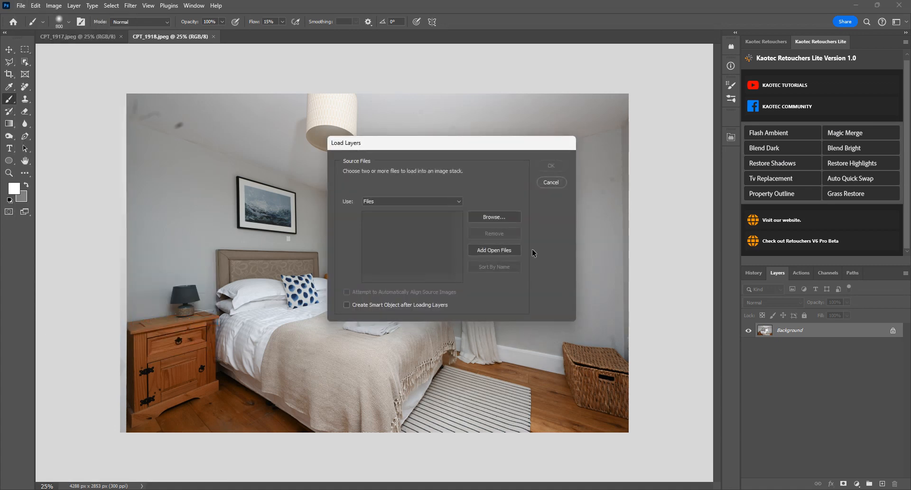
pyautogui.click(500, 252)
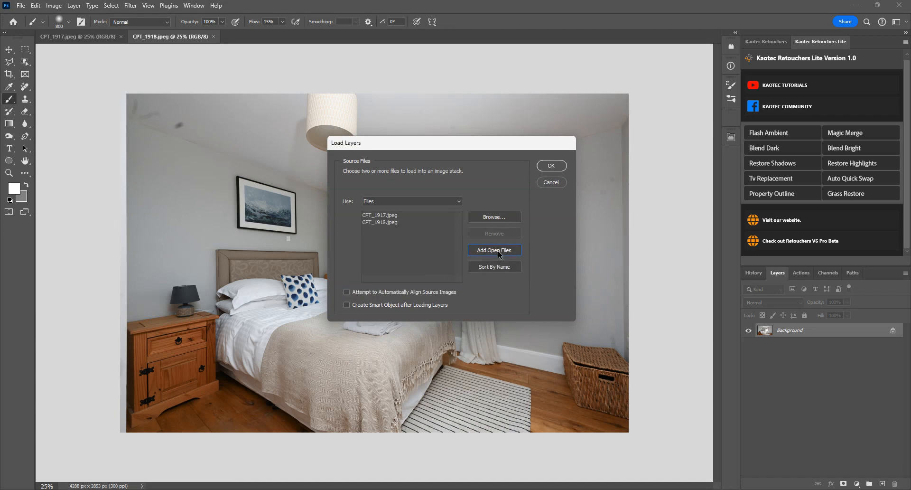
pyautogui.click(558, 169)
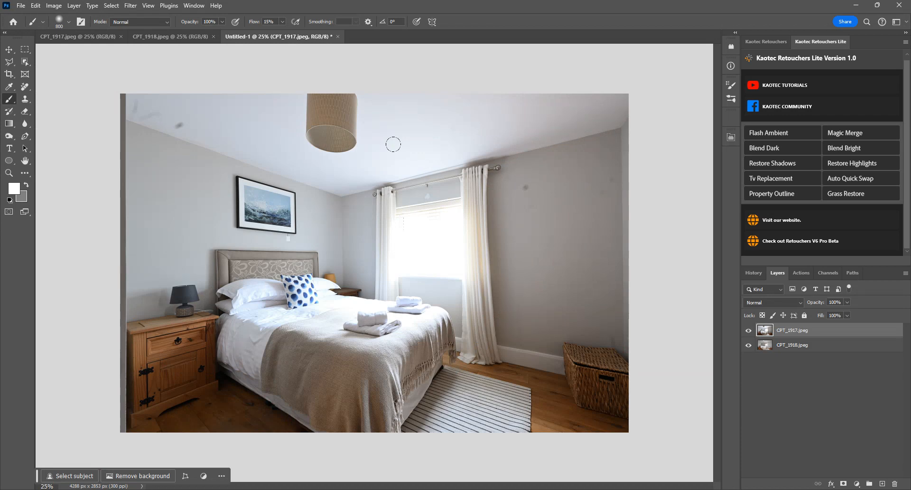
pyautogui.click(21, 6)
pyautogui.moveTo(94, 255)
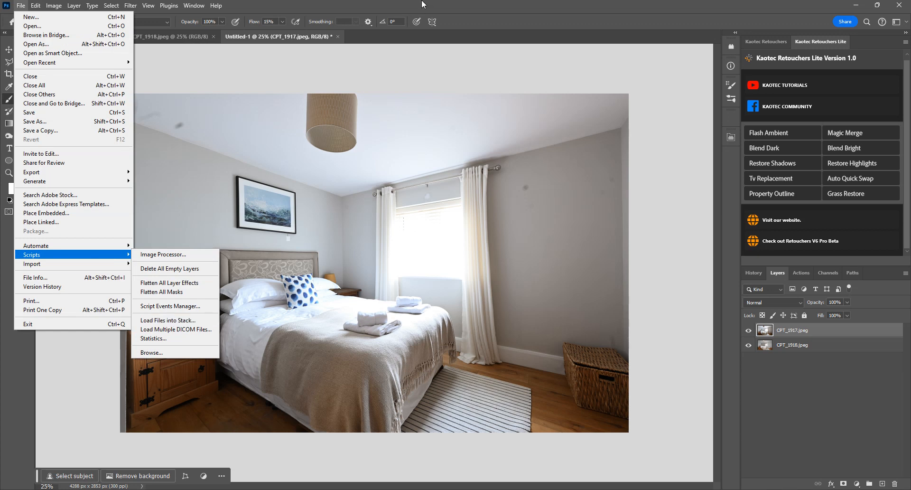
pyautogui.click(437, 4)
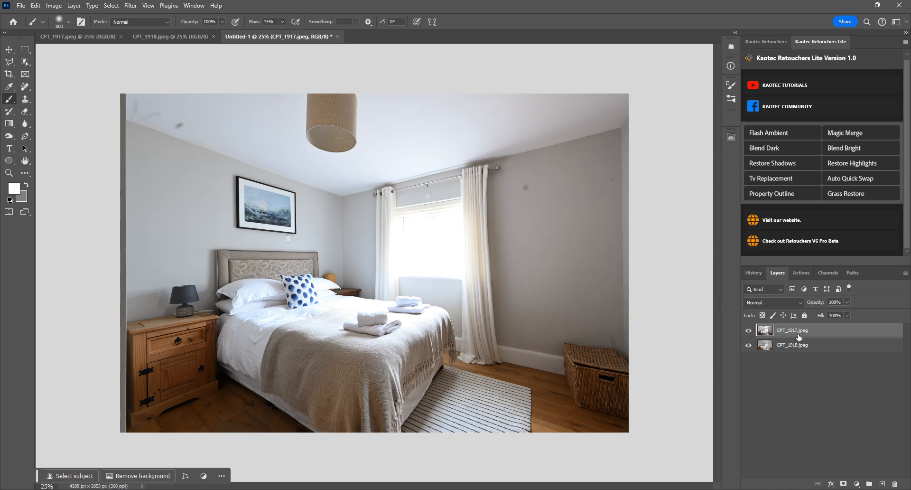
# Run Flash Ambient on the layer stack and paint white over the ceiling on the CPT_1917.jpeg mask with a size 900 brush
pyautogui.click(776, 134)
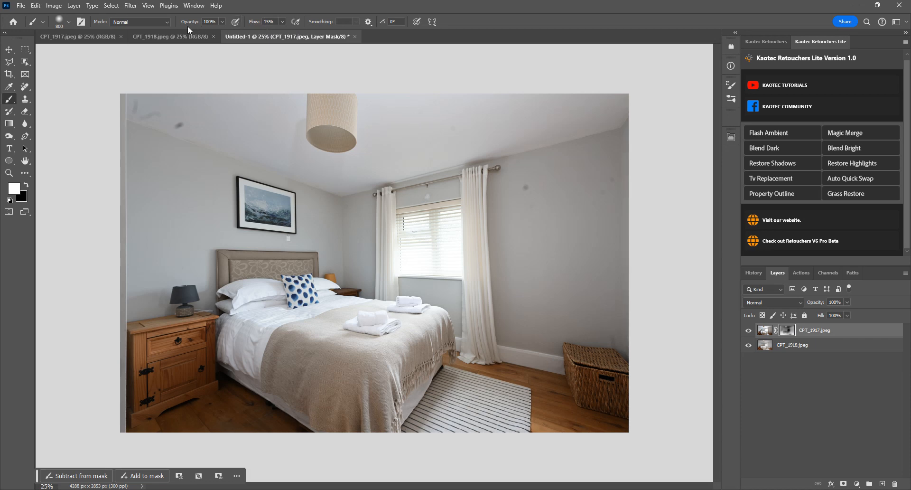
pyautogui.press(']')
pyautogui.press(']')
pyautogui.press('[')
pyautogui.press('[')
pyautogui.press('[')
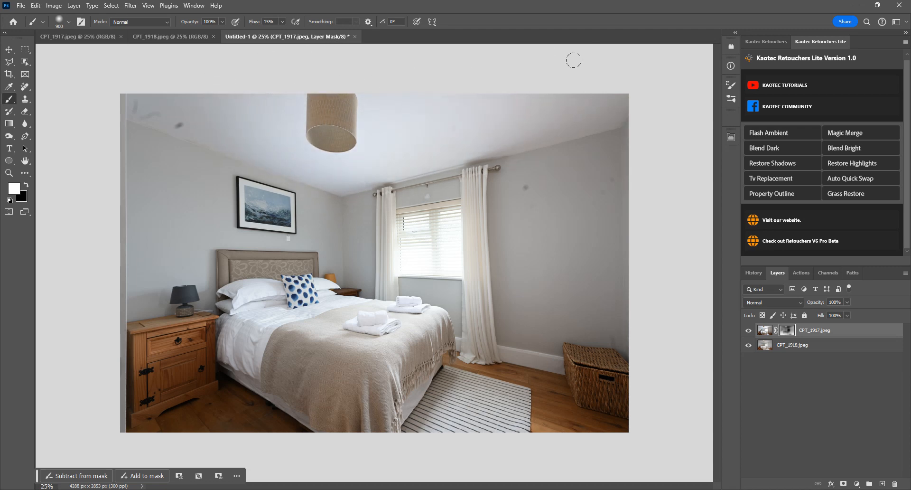
pyautogui.moveTo(237, 98)
pyautogui.mouseDown()
pyautogui.moveTo(169, 66)
pyautogui.moveTo(307, 97)
pyautogui.mouseUp()
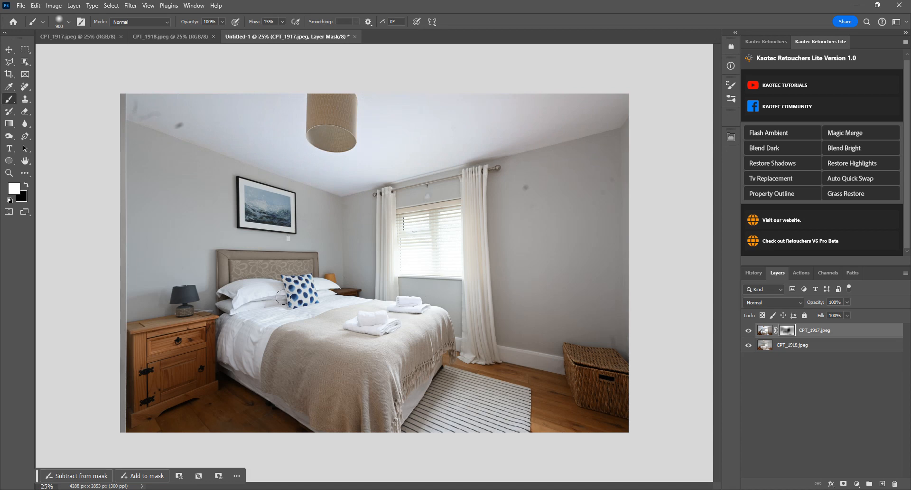
# Try the Luminosity blend mode on the CPT_1917.jpeg layer, undoing and redoing it to compare the colours
pyautogui.click(755, 304)
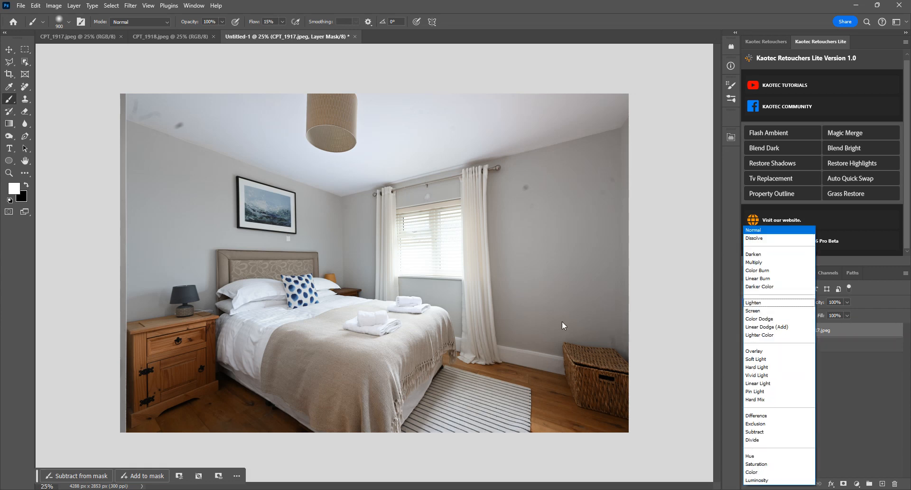
pyautogui.click(752, 480)
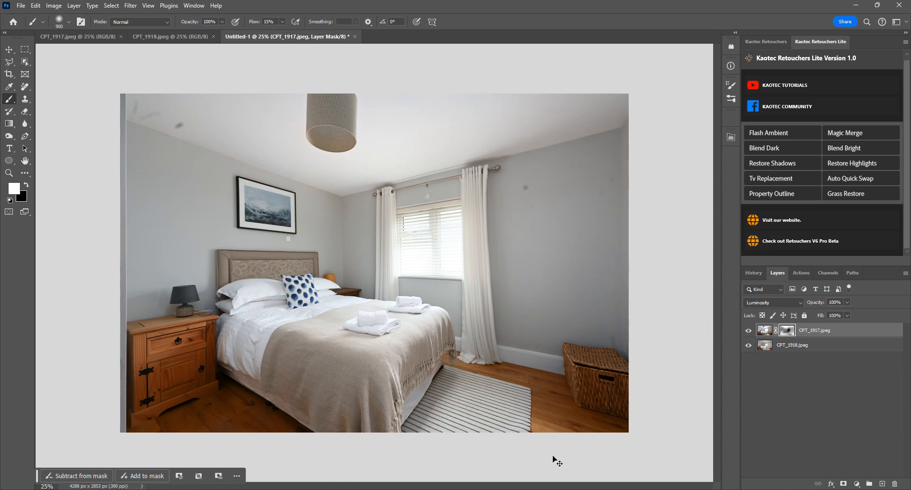
pyautogui.hotkey('ctrl', 'z')
pyautogui.hotkey('ctrl', 'shift', 'z')
pyautogui.hotkey('ctrl', 'z')
pyautogui.hotkey('ctrl', 'shift', 'z')
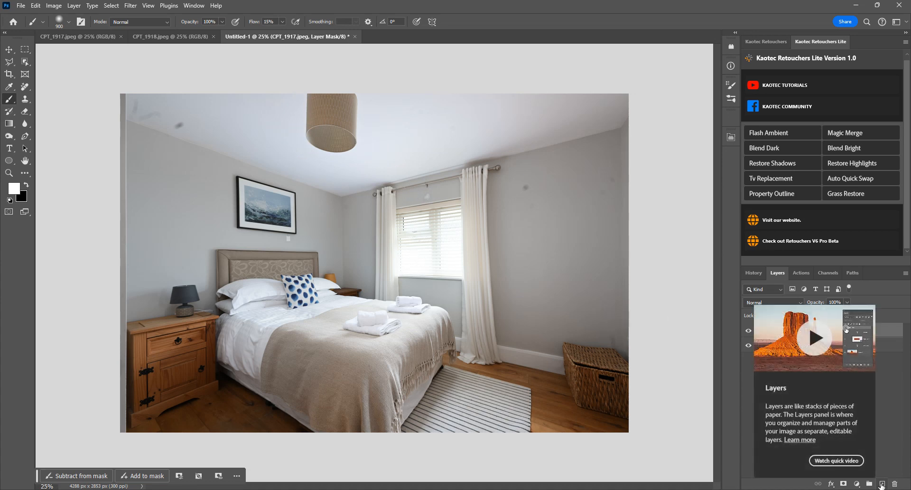
# Add a new empty layer above CPT_1917.jpeg and set its blend mode to Color
pyautogui.click(882, 484)
pyautogui.click(750, 307)
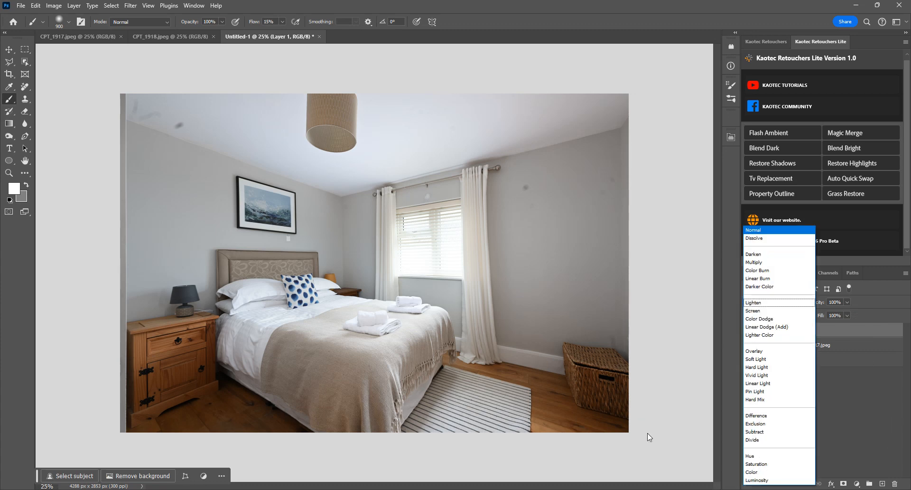
pyautogui.click(765, 473)
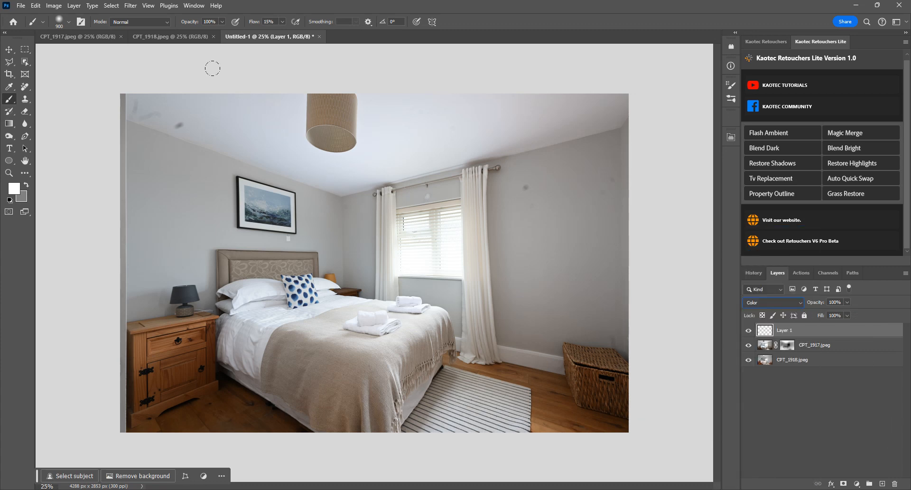
pyautogui.press('i')
pyautogui.click(16, 190)
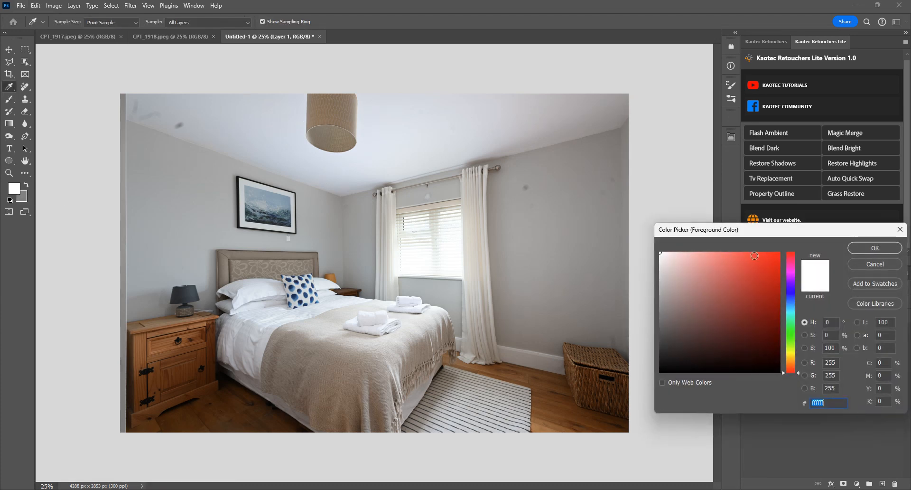
pyautogui.click(891, 247)
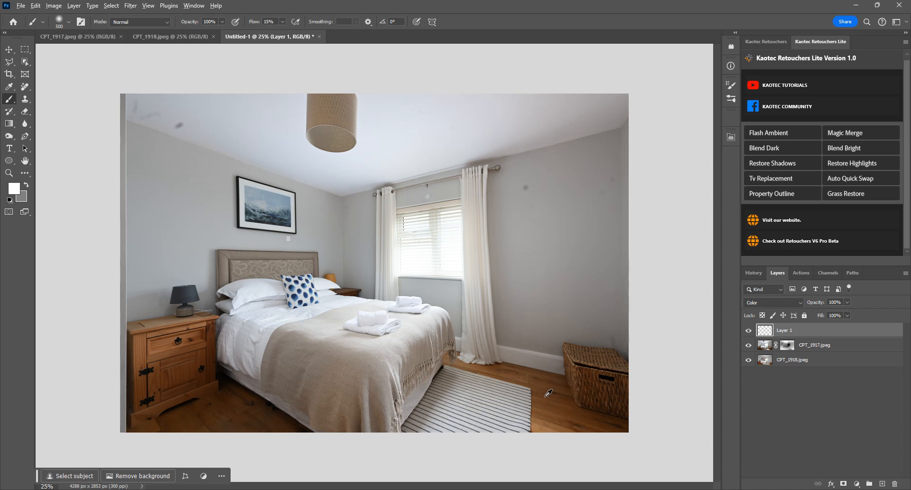
# Sample colours from the floor and ceiling and paint over colour casts on the Color layer, using brush size 600 and 100% flow for the ceiling
pyautogui.keyDown('alt'); pyautogui.click(546, 391); pyautogui.keyUp('alt')
pyautogui.press('[')
pyautogui.press('[')
pyautogui.press('[')
pyautogui.keyDown('alt'); pyautogui.click(464, 115); pyautogui.keyUp('alt')
pyautogui.moveTo(255, 22); pyautogui.dragTo(308, 23)
pyautogui.press(']')
pyautogui.press(']')
pyautogui.press(']')
pyautogui.press(']')
# Flatten Layer 1, CPT_1917.jpeg and CPT_1918.jpeg into a single background layer
pyautogui.rightClick(868, 334)
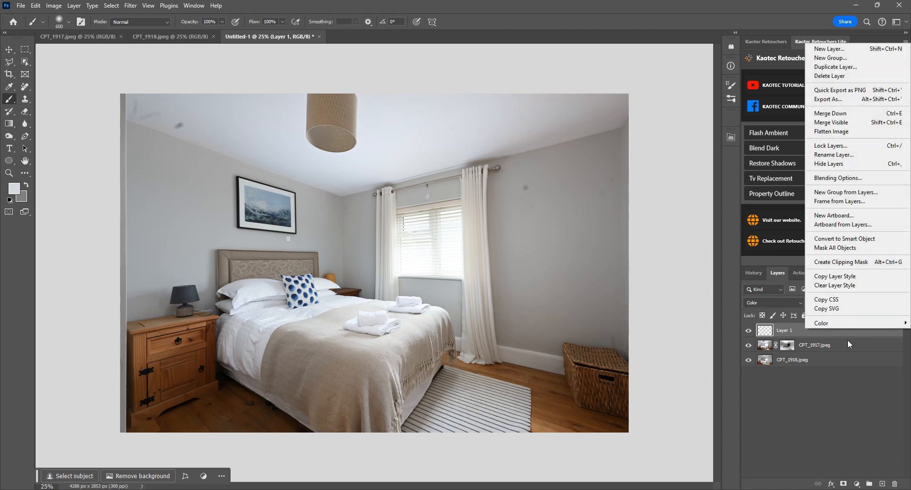
pyautogui.rightClick(854, 361)
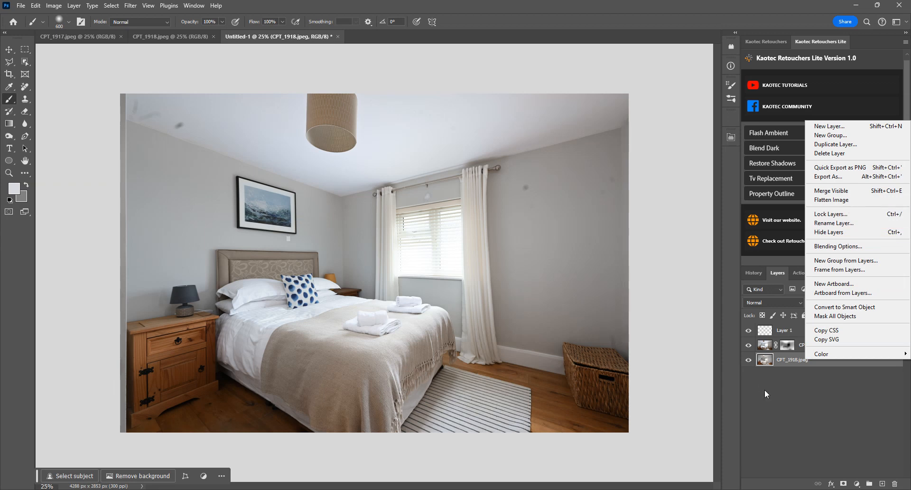
pyautogui.click(788, 363)
pyautogui.rightClick(767, 359)
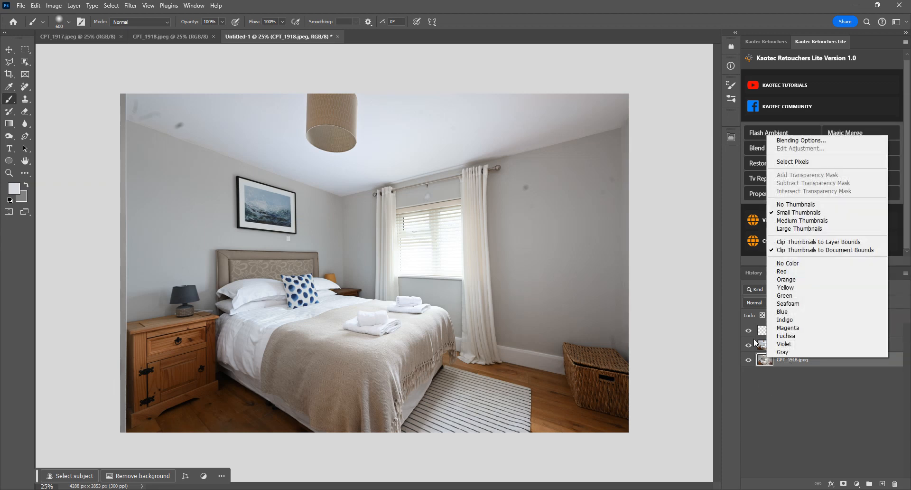
pyautogui.click(796, 364)
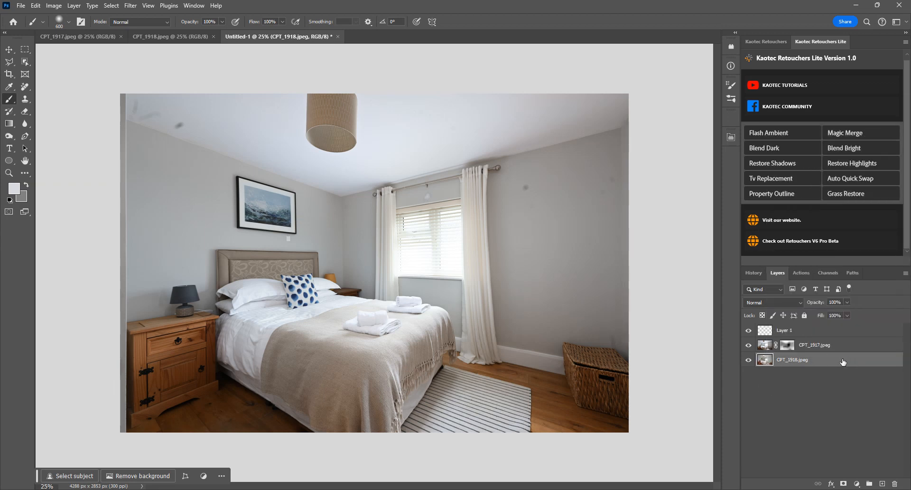
pyautogui.rightClick(859, 363)
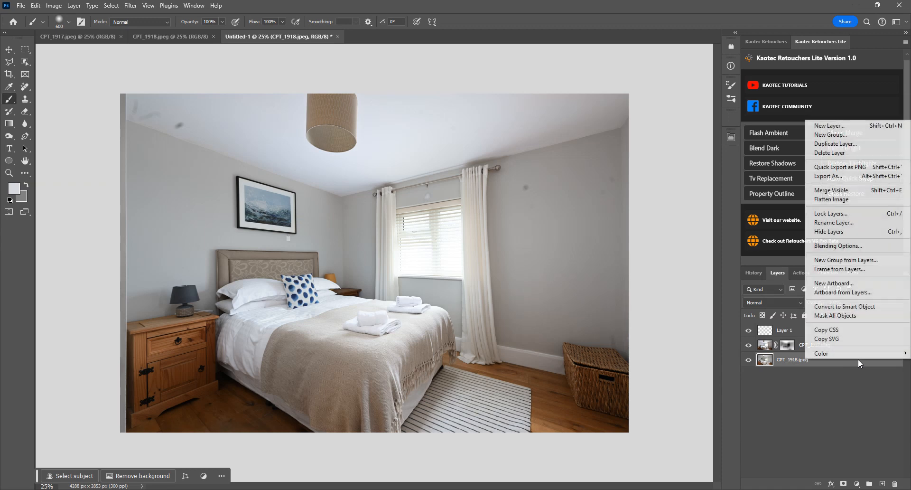
pyautogui.click(832, 203)
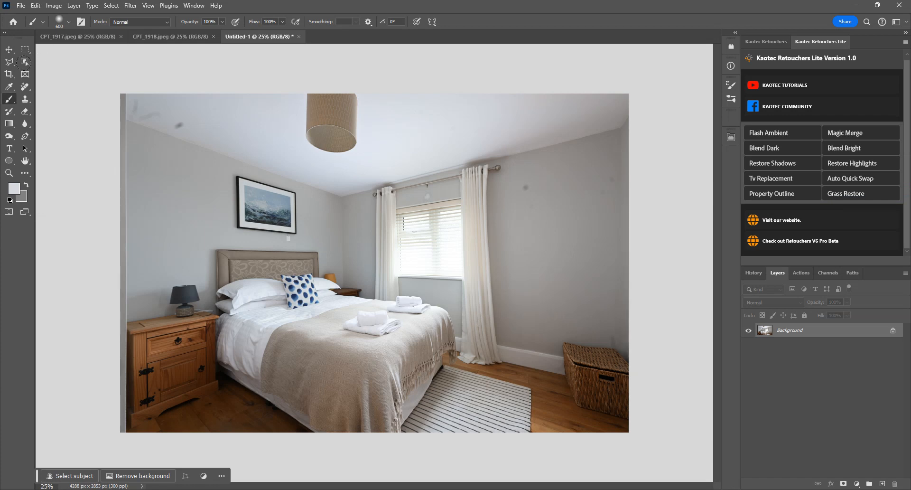
# Erase the dark ceiling spot with the Remove tool and heal the remaining ceiling and wall marks with a size 90 Spot Healing Brush
pyautogui.click(25, 86)
pyautogui.moveTo(187, 127); pyautogui.dragTo(174, 122)
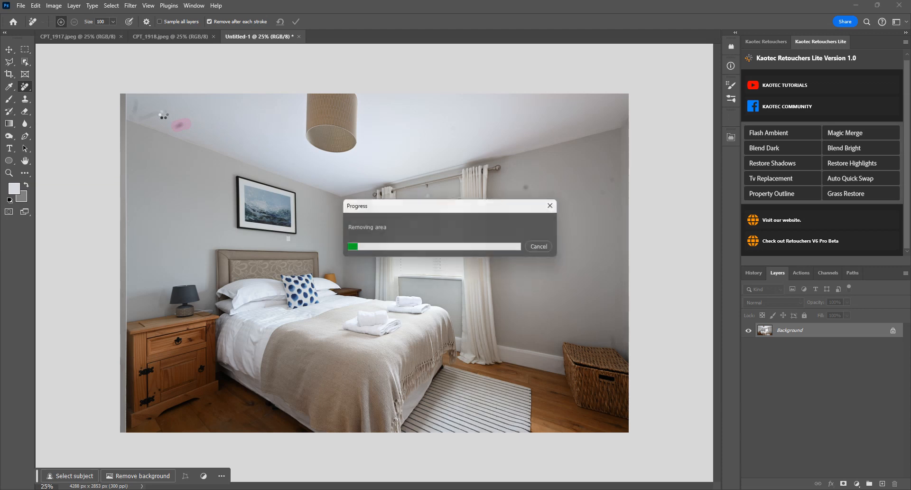
pyautogui.rightClick(25, 87)
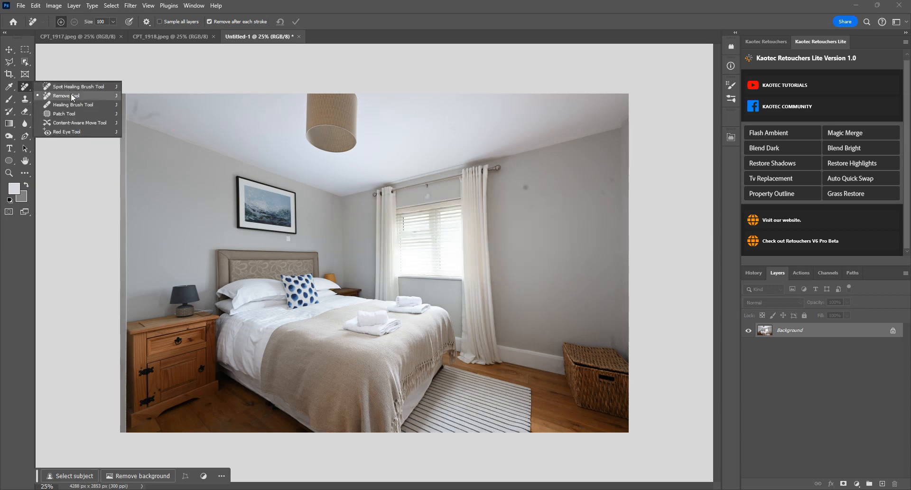
pyautogui.click(75, 86)
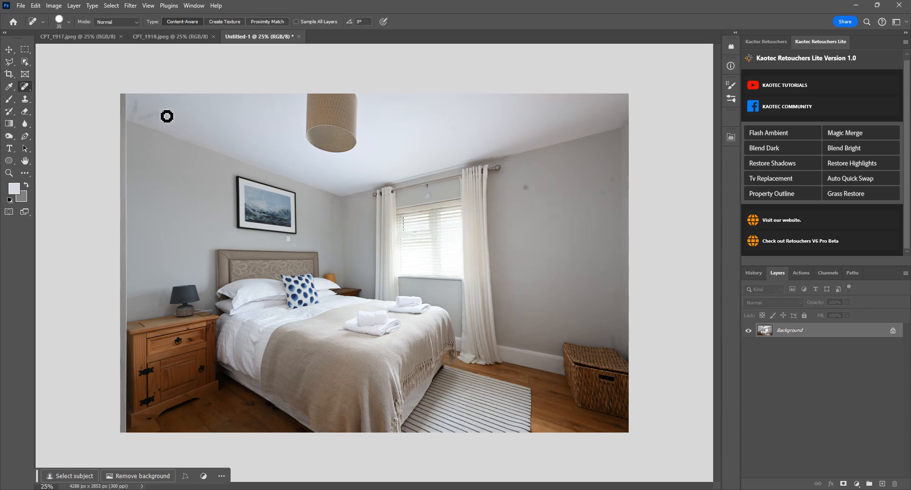
pyautogui.press(']')
pyautogui.press(']')
pyautogui.press(']')
pyautogui.press(']')
pyautogui.moveTo(138, 115); pyautogui.dragTo(138, 101)
pyautogui.click(528, 188)
pyautogui.moveTo(604, 196); pyautogui.dragTo(612, 179)
pyautogui.moveTo(611, 332); pyautogui.dragTo(614, 342)
# Try Camera Raw adjustments of Contrast +21, Highlights -25 and Shadows +16 on the flattened image
pyautogui.hotkey('ctrl', 'shift', 'a')
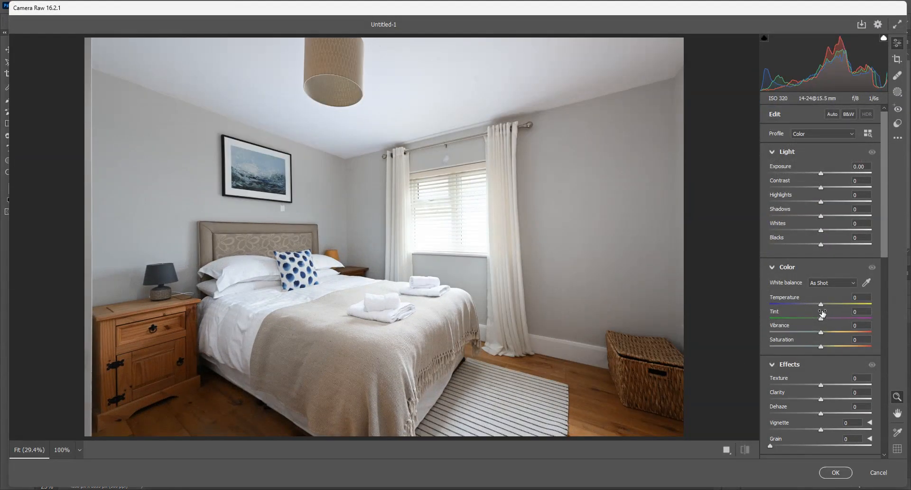
pyautogui.moveTo(822, 313)
pyautogui.moveTo(825, 217); pyautogui.dragTo(832, 188)
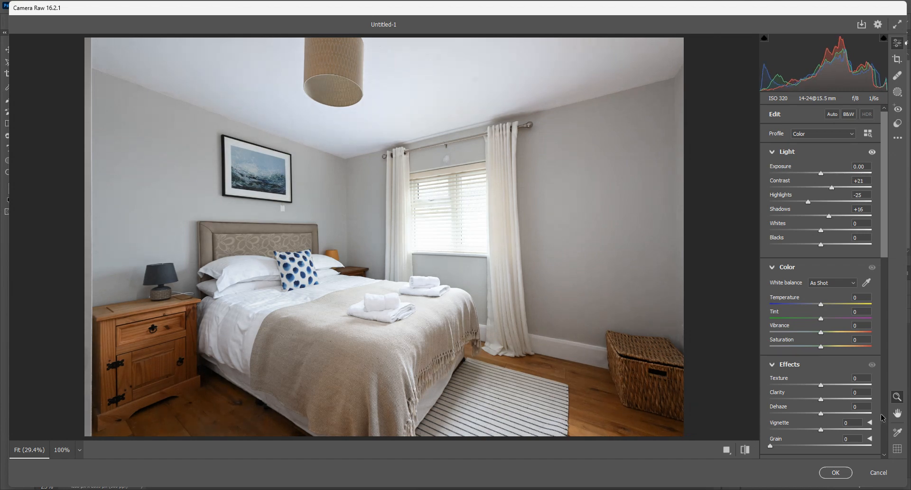
pyautogui.click(879, 473)
# Revert the document history to the last brush stroke made before the image was flattened
pyautogui.click(753, 274)
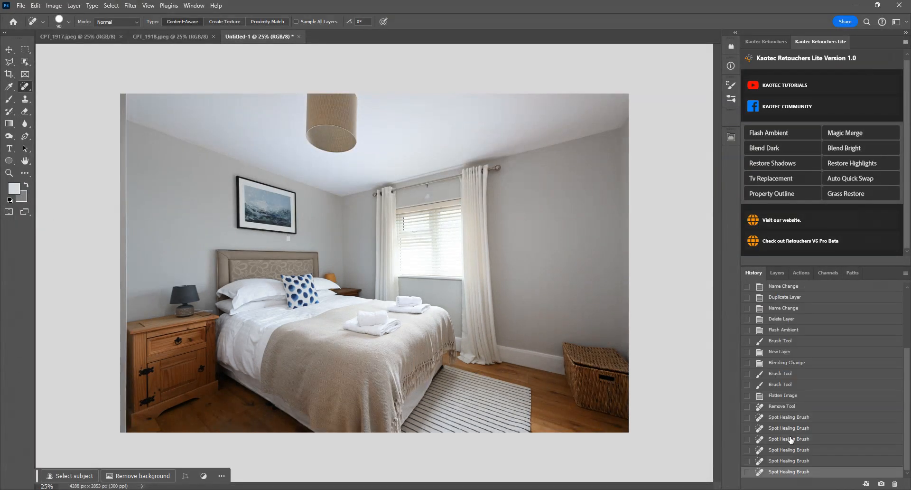
pyautogui.click(786, 386)
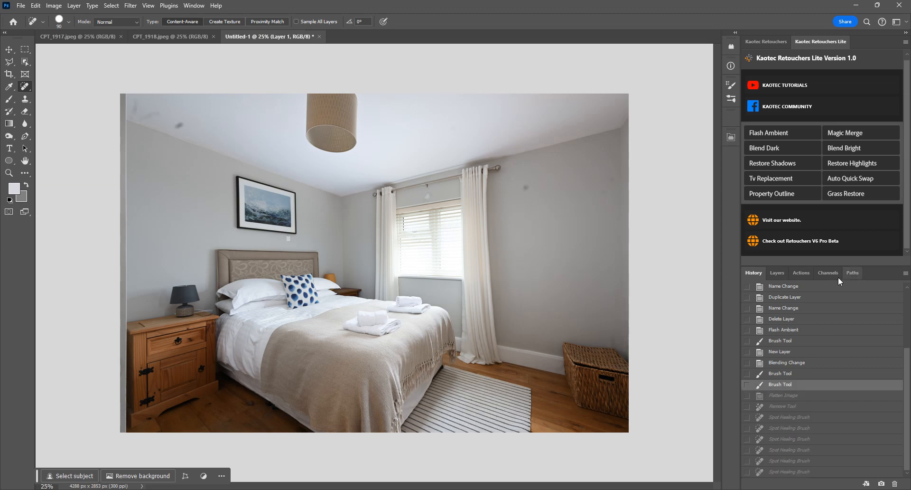
pyautogui.click(777, 273)
# Set the CPT_1917.jpeg layer mask to 100% density and 31.1 px feather
pyautogui.click(789, 347)
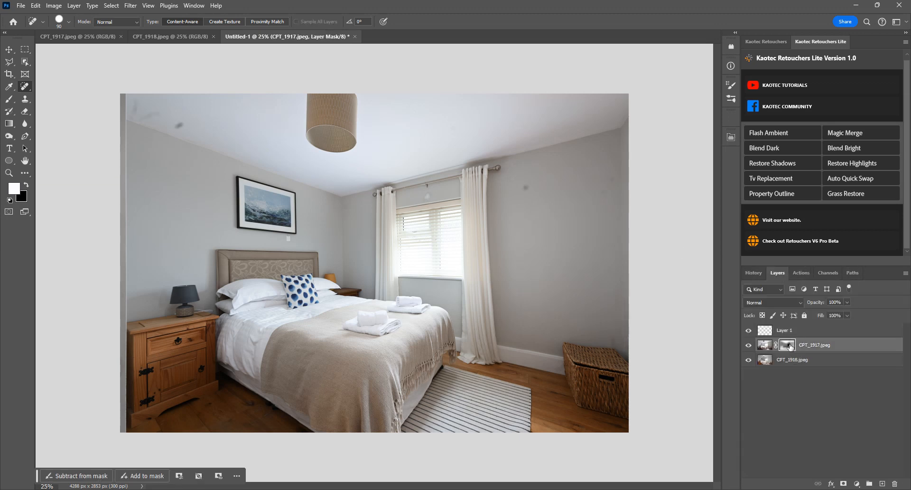
pyautogui.doubleClick(790, 347)
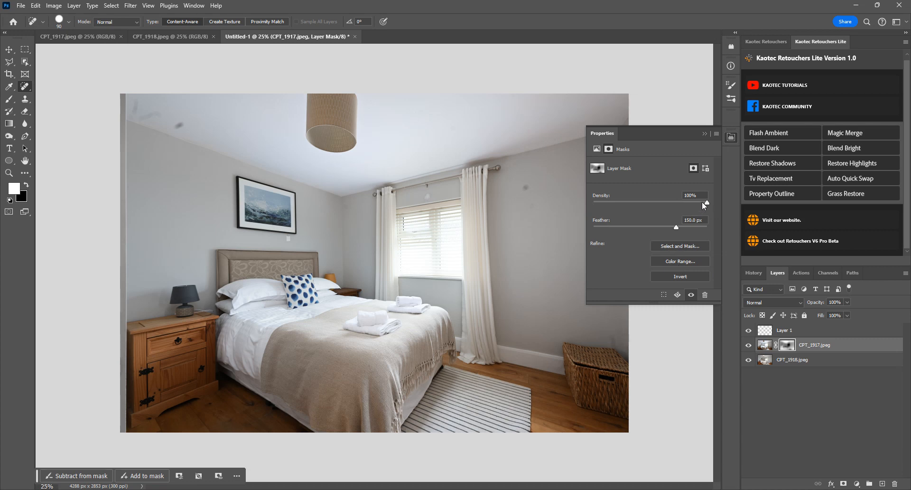
pyautogui.moveTo(705, 205); pyautogui.dragTo(740, 201)
pyautogui.moveTo(674, 230); pyautogui.dragTo(648, 232)
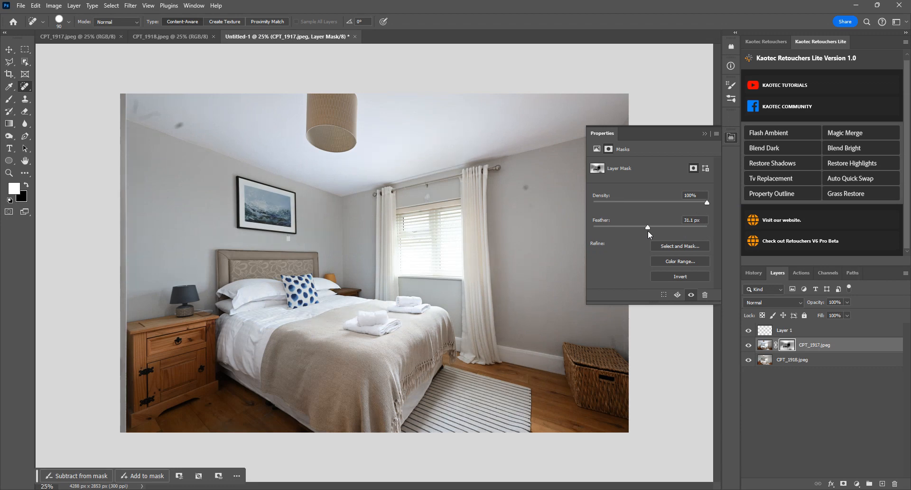
pyautogui.click(731, 137)
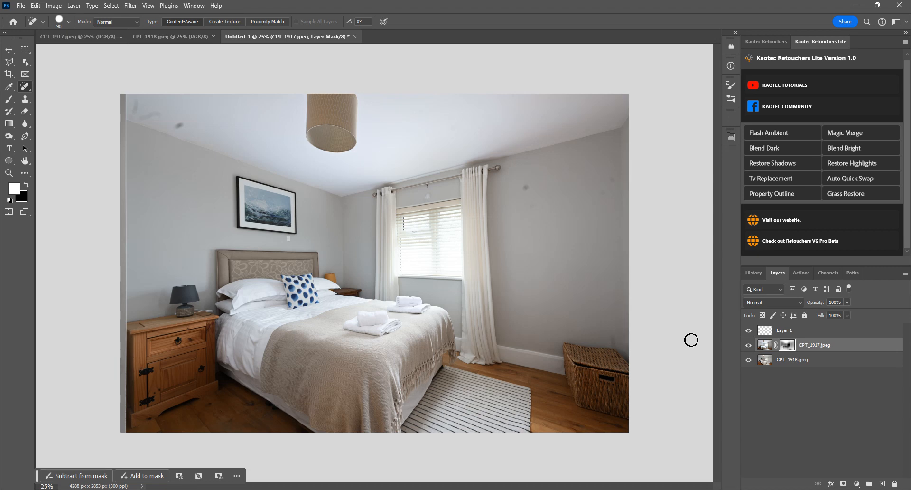
pyautogui.click(803, 347)
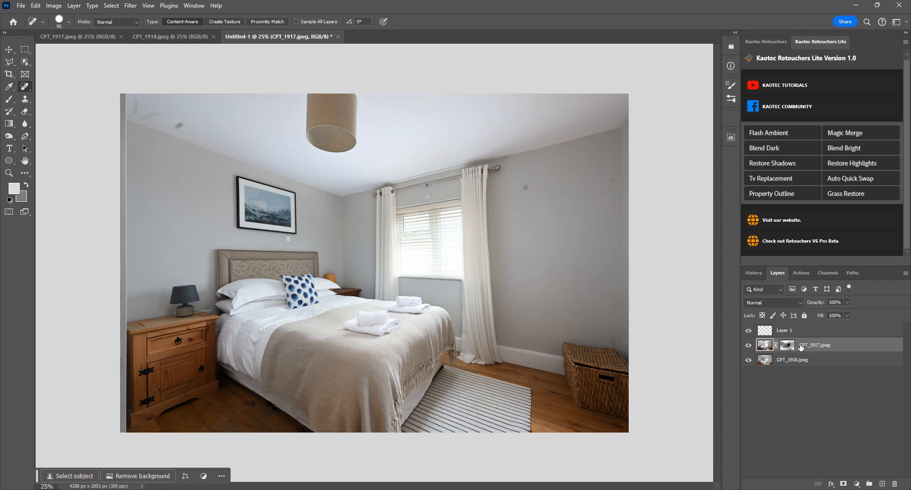
pyautogui.click(786, 347)
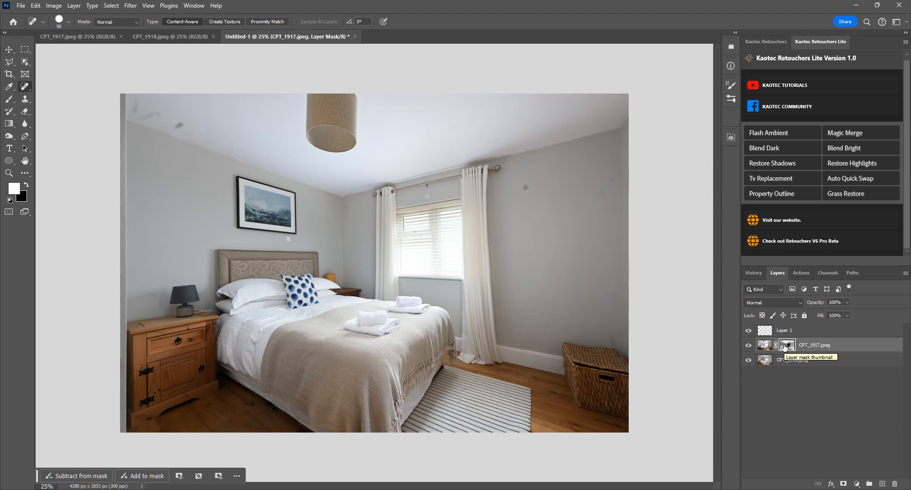
pyautogui.click(785, 331)
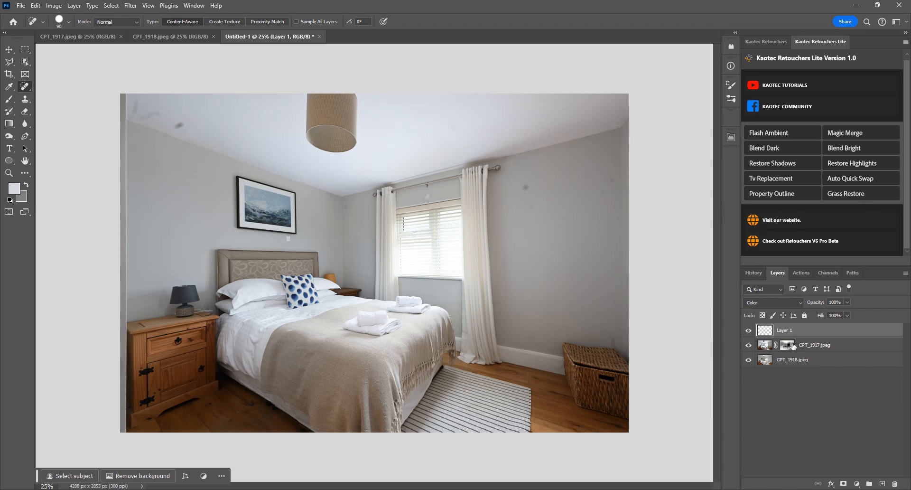
# Close the layered document and both CPT source images without saving any changes
pyautogui.hotkey('ctrl', 'w')
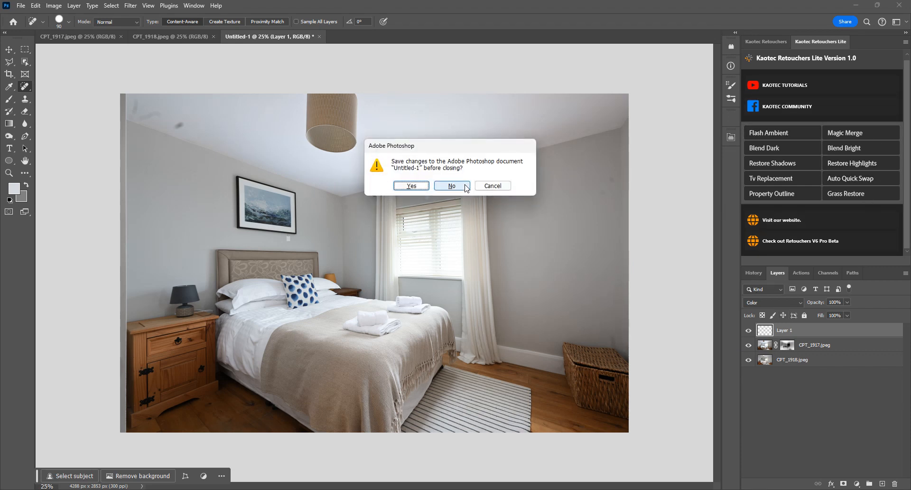
pyautogui.click(451, 185)
pyautogui.hotkey('ctrl', 'w')
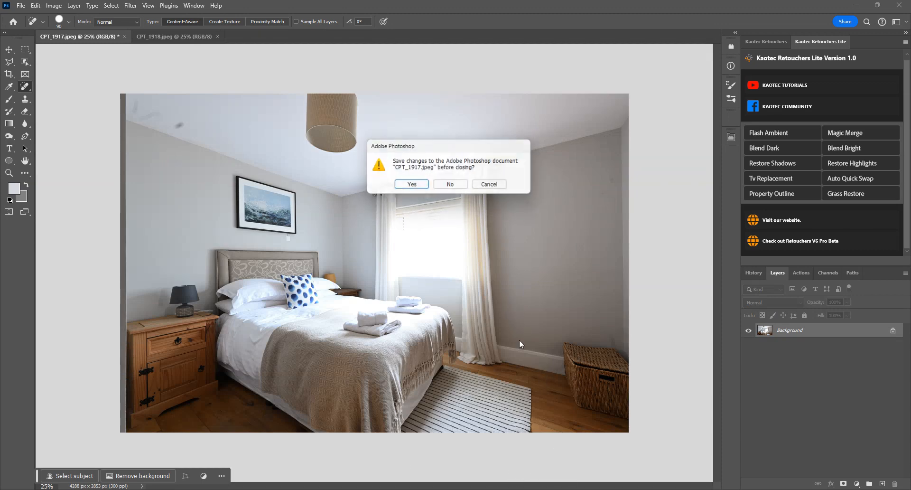
pyautogui.click(452, 185)
pyautogui.click(452, 185)
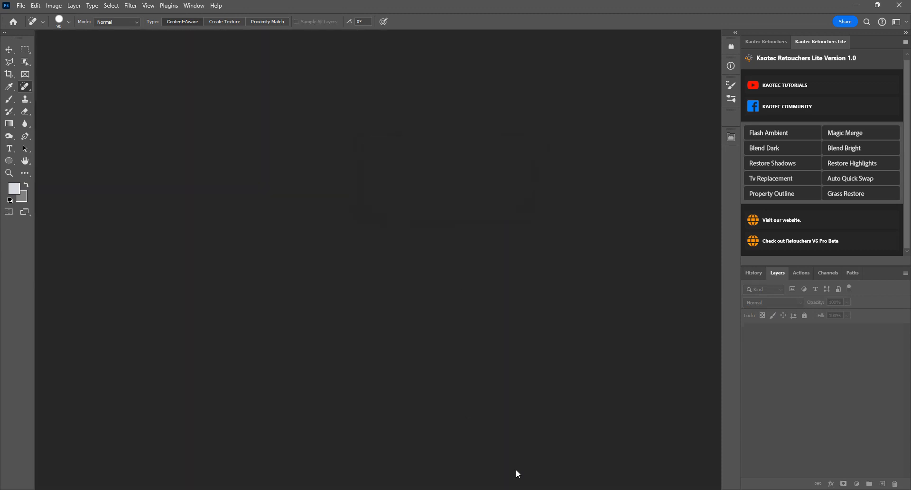
# Switch to File Explorer and open D03A5193.cr2 and D03A5195.cr2 from the +2 folder in Photoshop
pyautogui.hotkey('alt', 'Tab')
pyautogui.click(472, 266)
pyautogui.click(354, 125)
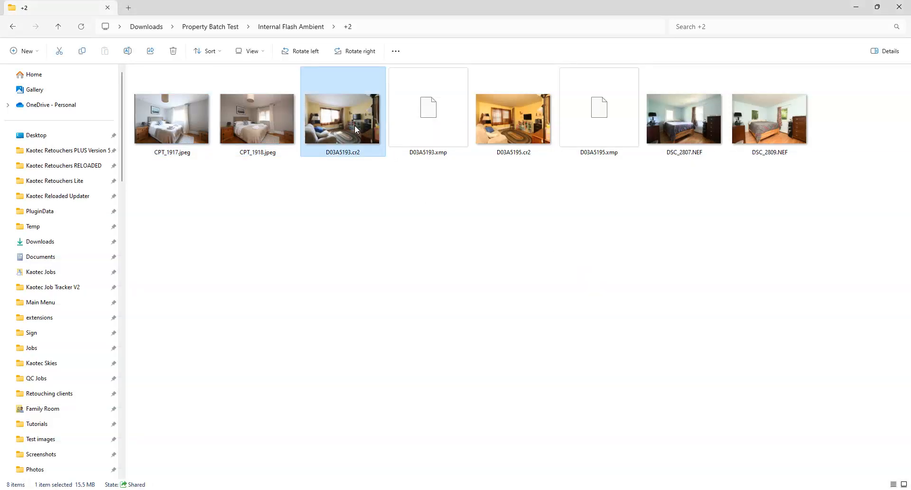
pyautogui.keyDown('ctrl'); pyautogui.click(531, 139); pyautogui.keyUp('ctrl')
pyautogui.moveTo(354, 131); pyautogui.dragTo(352, 348)
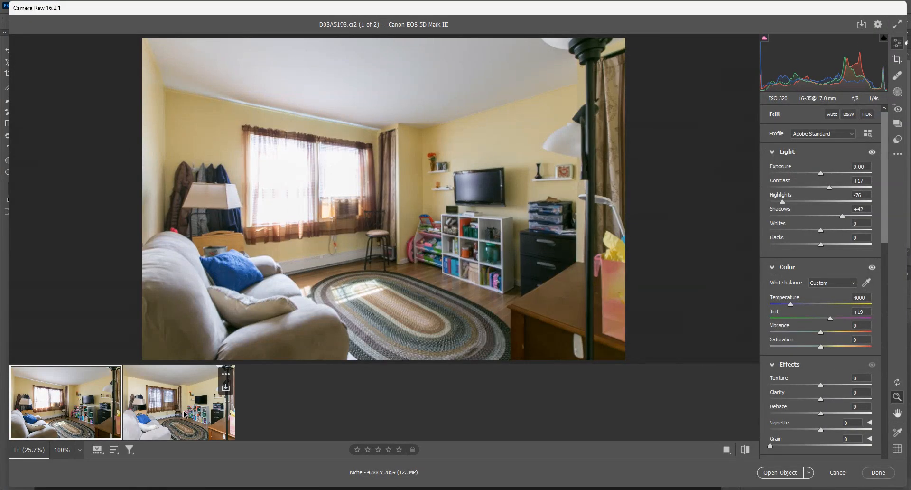
# Compare the two raw exposures in Camera Raw and open both as separate documents with their existing corrections
pyautogui.click(168, 415)
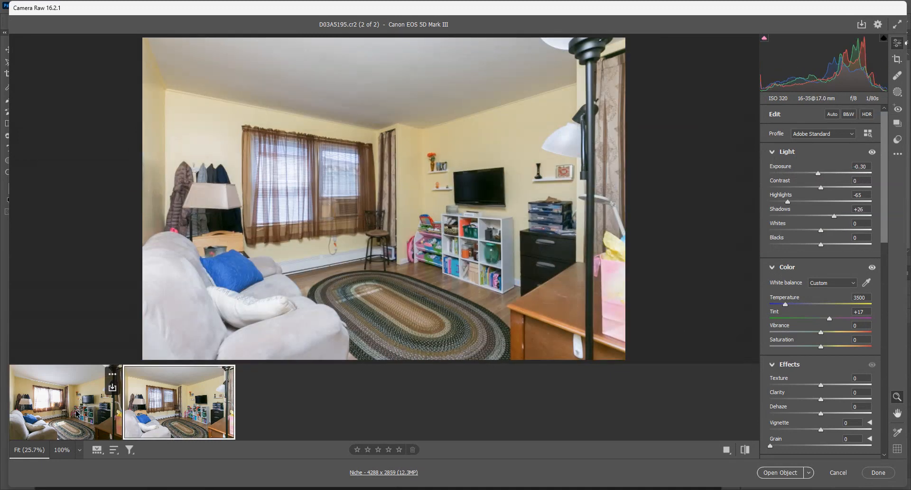
pyautogui.click(77, 413)
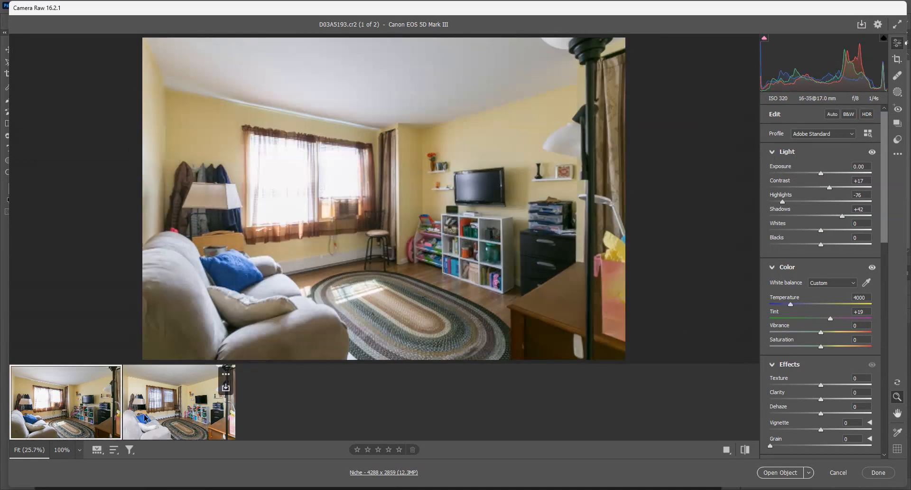
pyautogui.hotkey('ctrl', 'a')
pyautogui.click(788, 472)
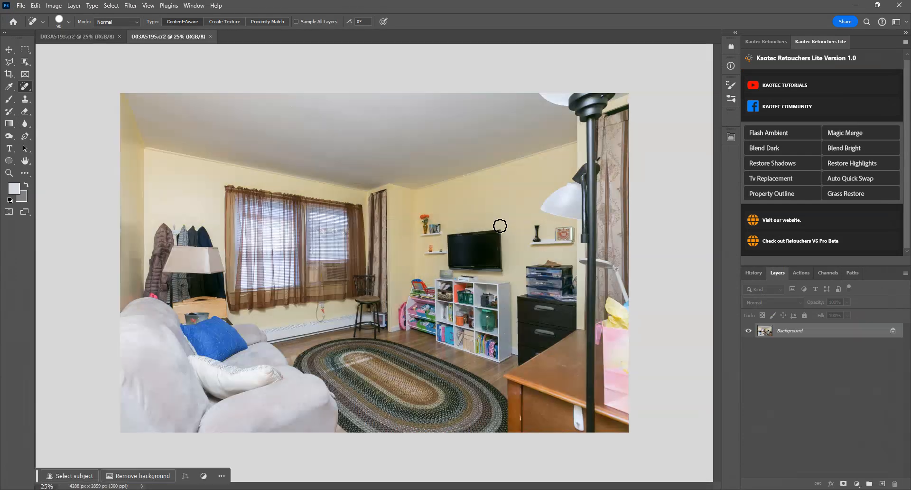
# Load the open files D03A5193.cr2 and D03A5195.cr2 into one document as a layer stack
pyautogui.click(21, 6)
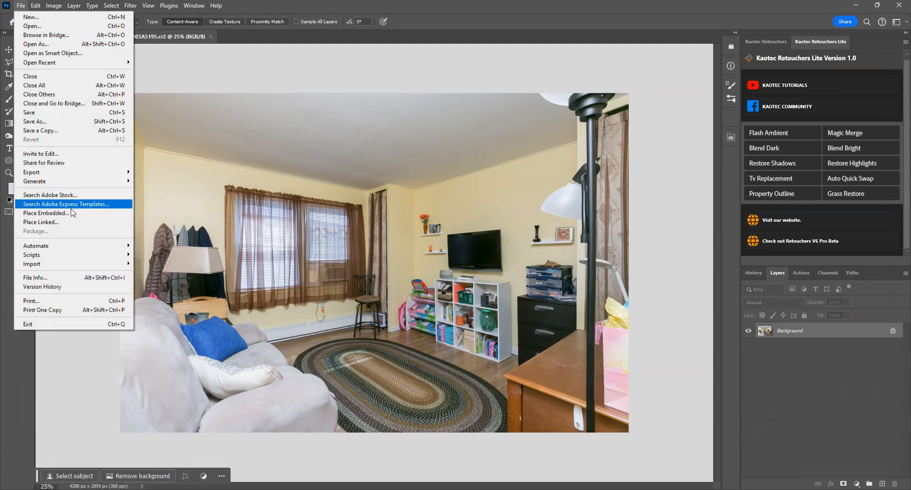
pyautogui.moveTo(90, 255)
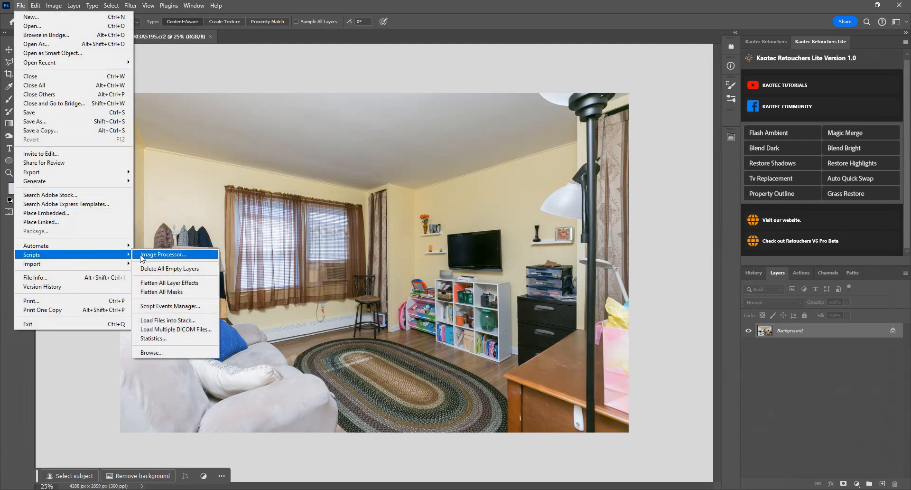
pyautogui.click(174, 321)
pyautogui.click(492, 250)
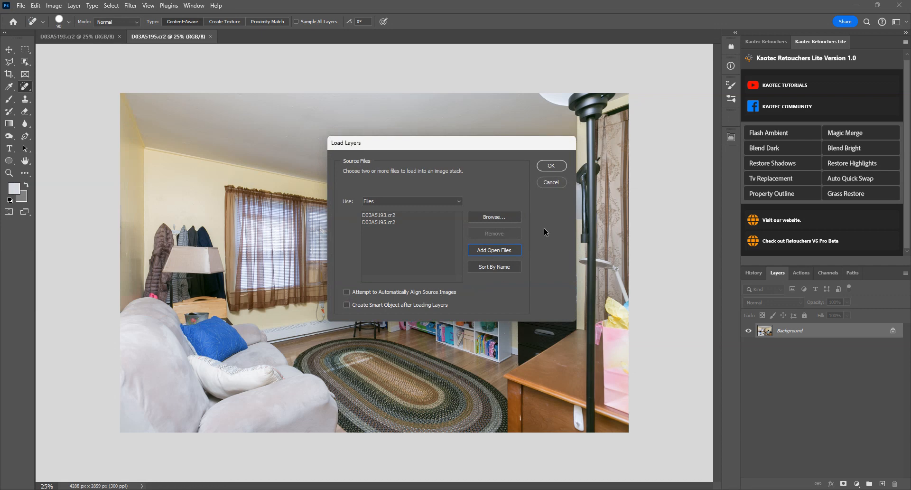
pyautogui.click(549, 167)
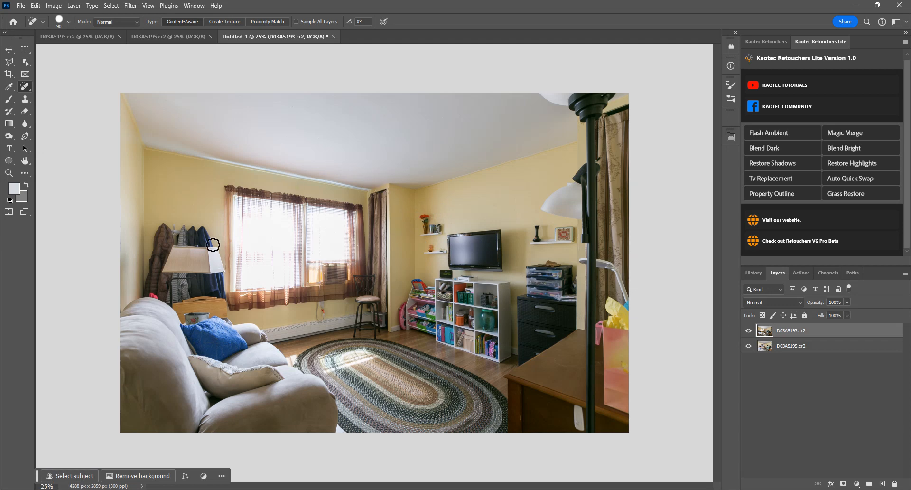
# Compare the D03A5193.cr2 layer with the exposure beneath it and run Flash Ambient on the stack
pyautogui.click(749, 331)
pyautogui.click(749, 331)
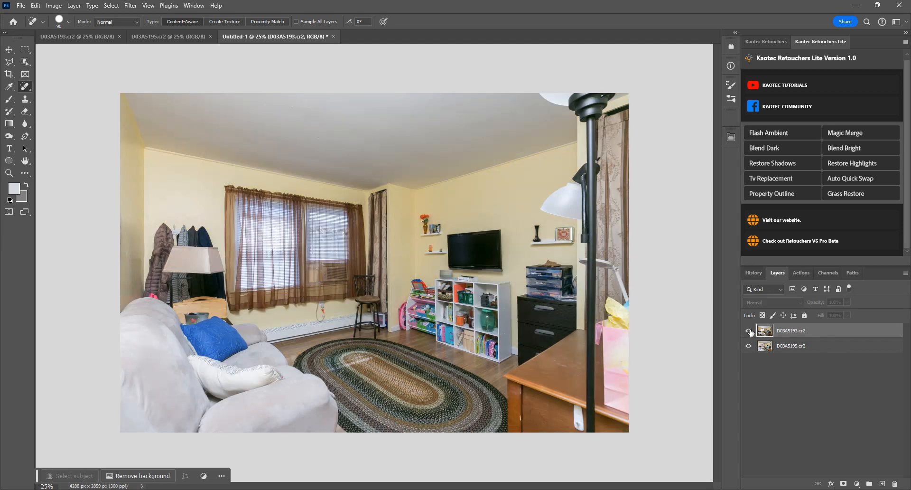
pyautogui.click(777, 135)
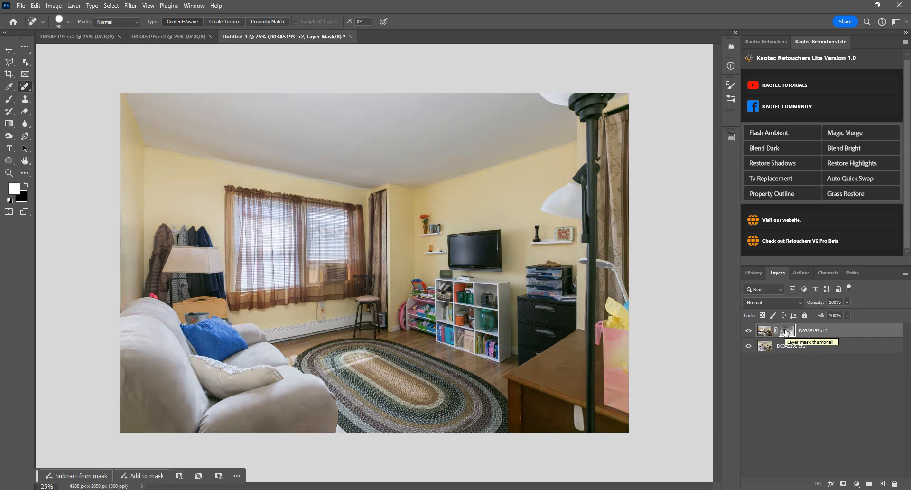
# Reduce the D03A5193.cr2 layer mask's density to a little under 30%
pyautogui.doubleClick(786, 331)
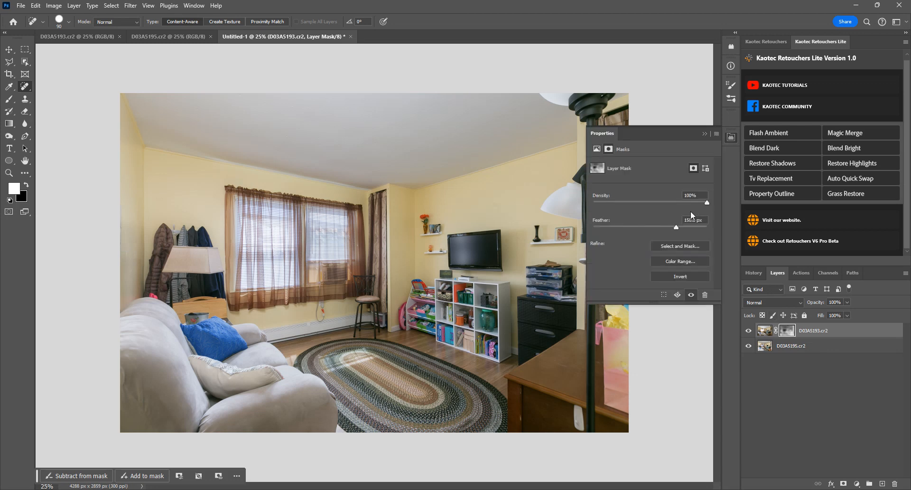
pyautogui.click(662, 203)
pyautogui.moveTo(636, 204)
pyautogui.mouseDown()
pyautogui.moveTo(673, 204)
pyautogui.moveTo(626, 209)
pyautogui.mouseUp()
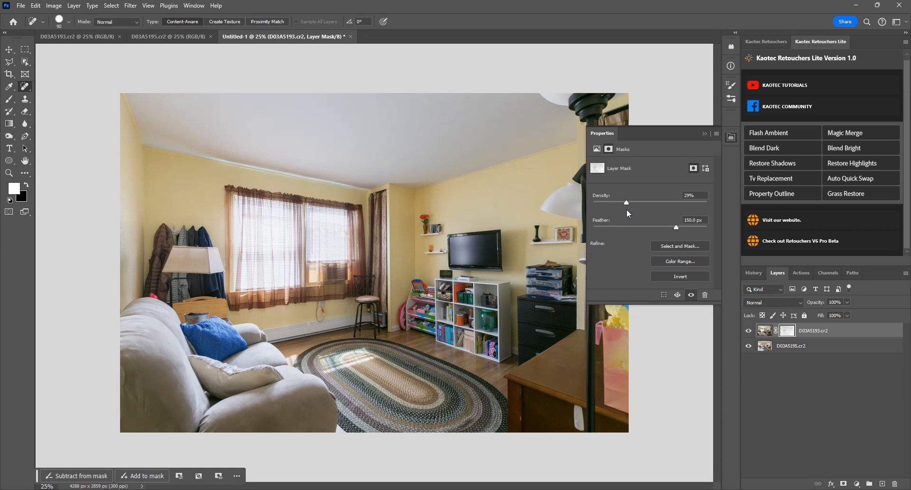
pyautogui.moveTo(618, 214); pyautogui.dragTo(622, 215)
pyautogui.click(734, 136)
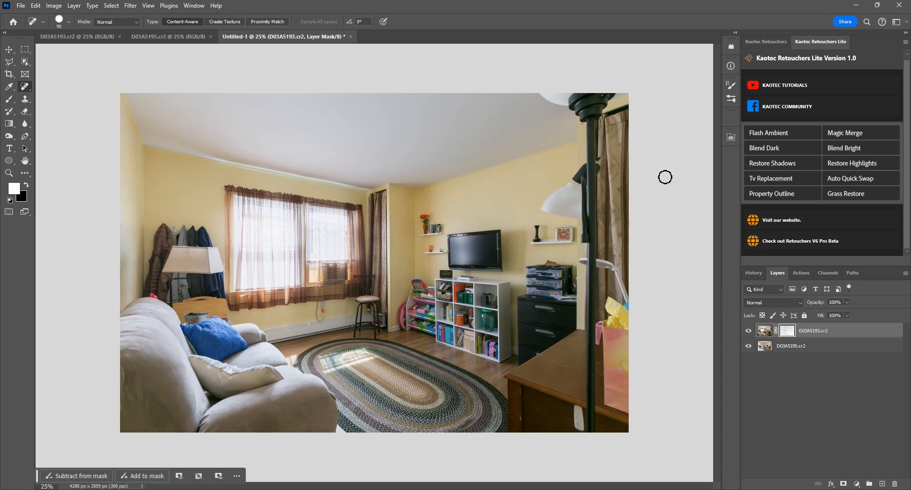
# Duplicate the D03A5195.cr2 layer, place the copy above the stack and set its blend mode to Darken
pyautogui.click(790, 346)
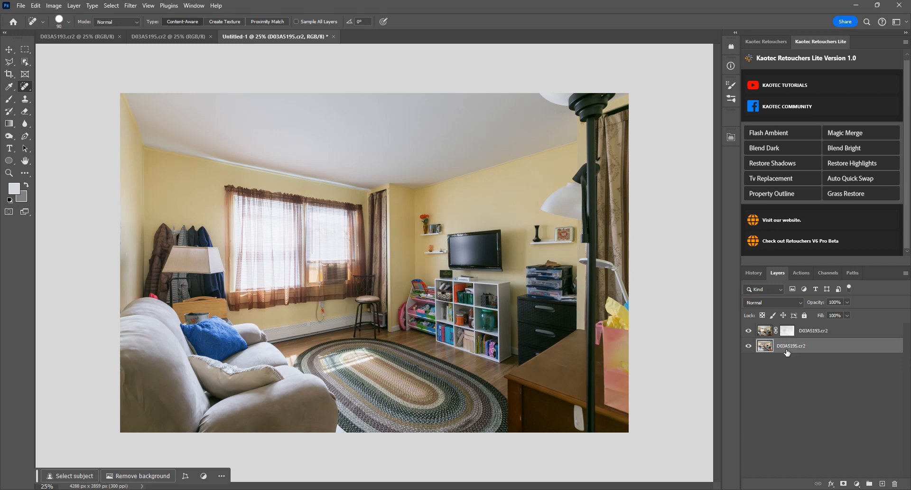
pyautogui.hotkey('ctrl', 'j')
pyautogui.moveTo(763, 347); pyautogui.dragTo(768, 329)
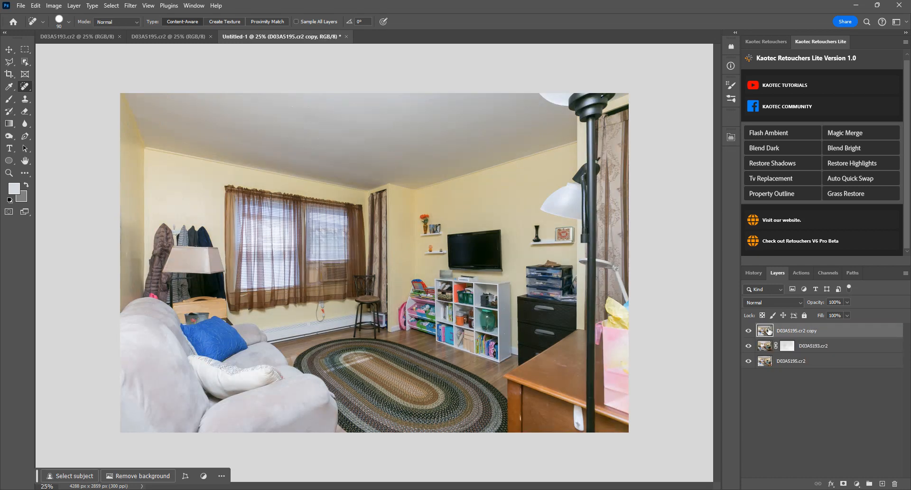
pyautogui.click(756, 301)
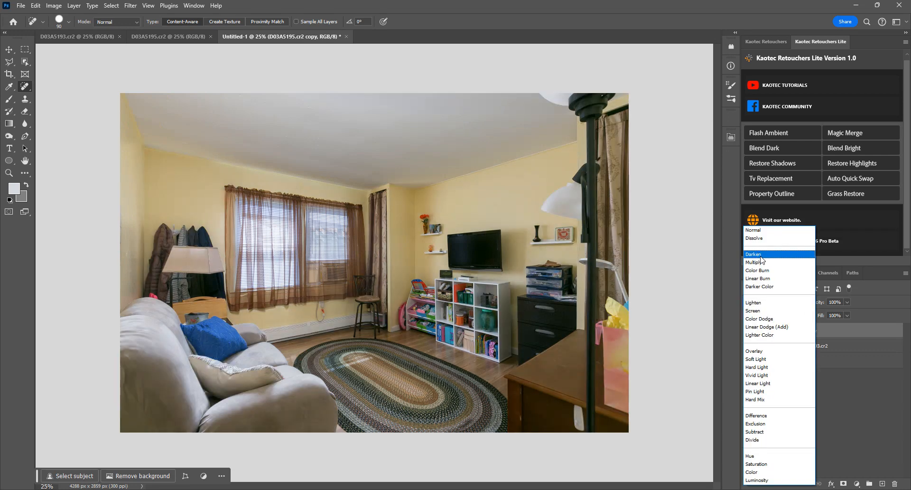
pyautogui.click(756, 254)
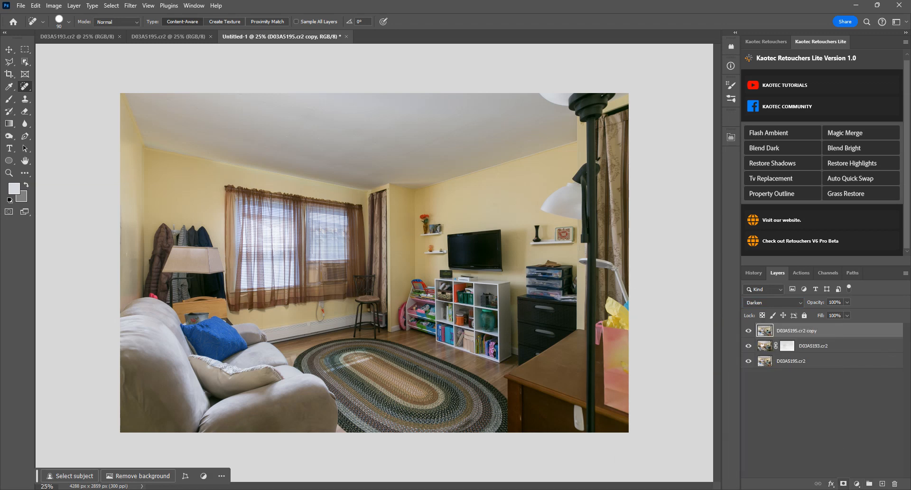
# Add a black mask to the Darken copy and paint white over the windows with a 500-pixel brush at 15% flow
pyautogui.keyDown('alt'); pyautogui.click(843, 484); pyautogui.keyUp('alt')
pyautogui.press(']')
pyautogui.press(']')
pyautogui.press(']')
pyautogui.press(']')
pyautogui.press(']')
pyautogui.press(']')
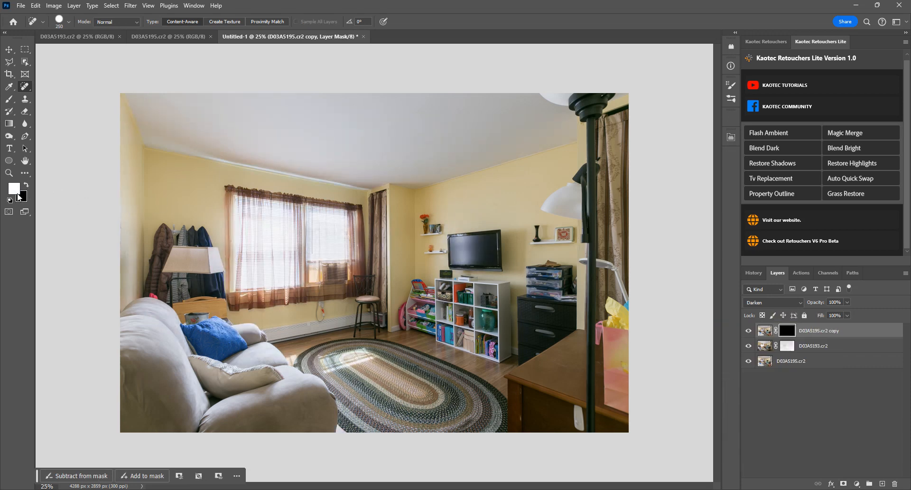
pyautogui.click(9, 99)
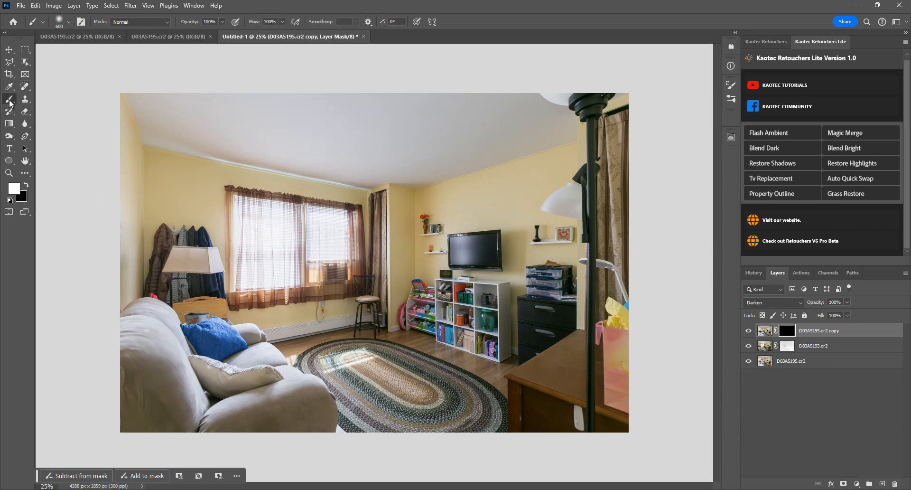
pyautogui.click(254, 23)
pyautogui.moveTo(305, 217)
pyautogui.mouseDown()
pyautogui.moveTo(249, 209)
pyautogui.moveTo(304, 216)
pyautogui.moveTo(237, 197)
pyautogui.moveTo(280, 276)
pyautogui.moveTo(259, 259)
pyautogui.mouseUp()
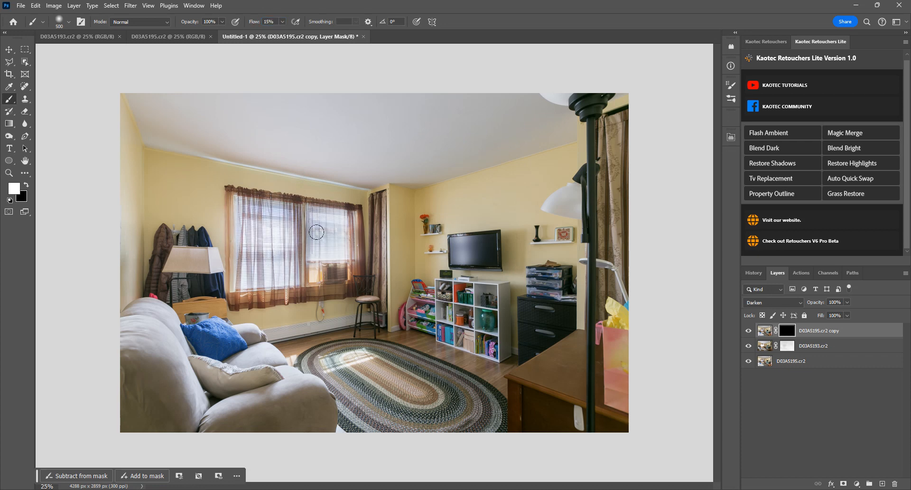
pyautogui.moveTo(316, 231)
pyautogui.mouseDown()
pyautogui.moveTo(344, 223)
pyautogui.moveTo(321, 208)
pyautogui.moveTo(289, 244)
pyautogui.moveTo(250, 251)
pyautogui.moveTo(234, 266)
pyautogui.moveTo(234, 197)
pyautogui.moveTo(304, 238)
pyautogui.mouseUp()
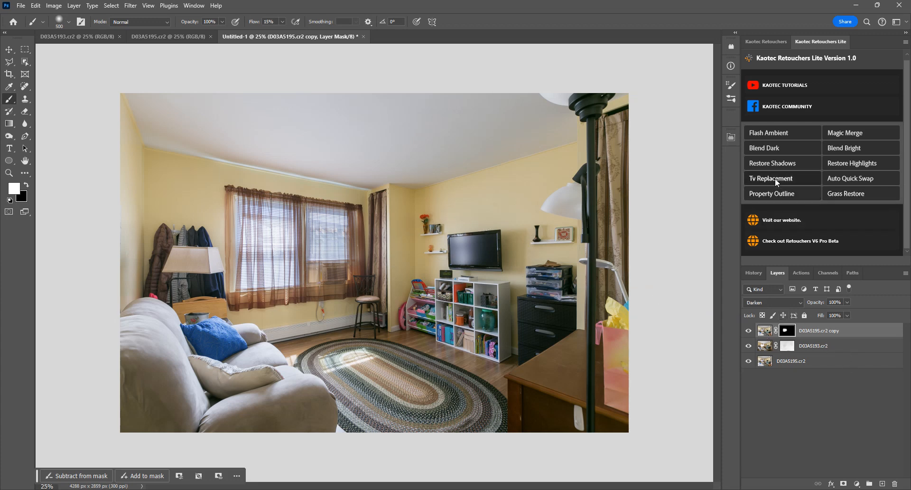
# Flatten the image and select the TV screen's four-sided area with the Polygonal Lasso
pyautogui.rightClick(847, 357)
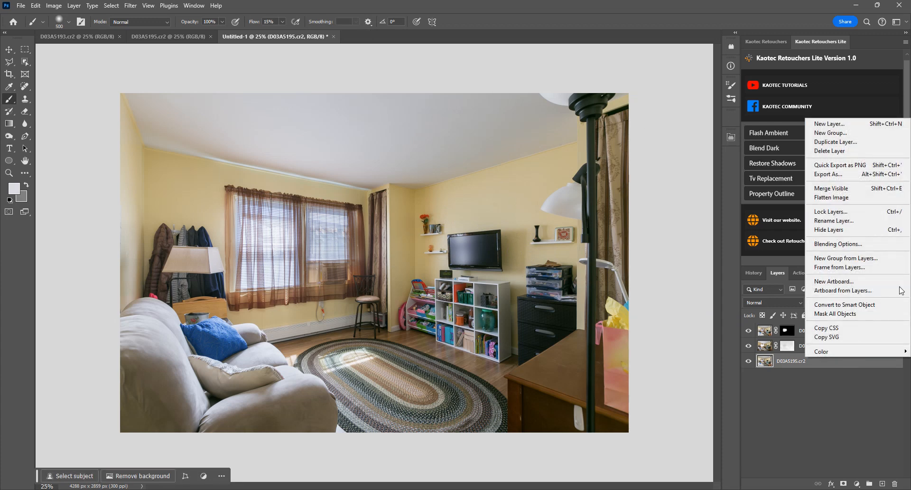
pyautogui.click(831, 197)
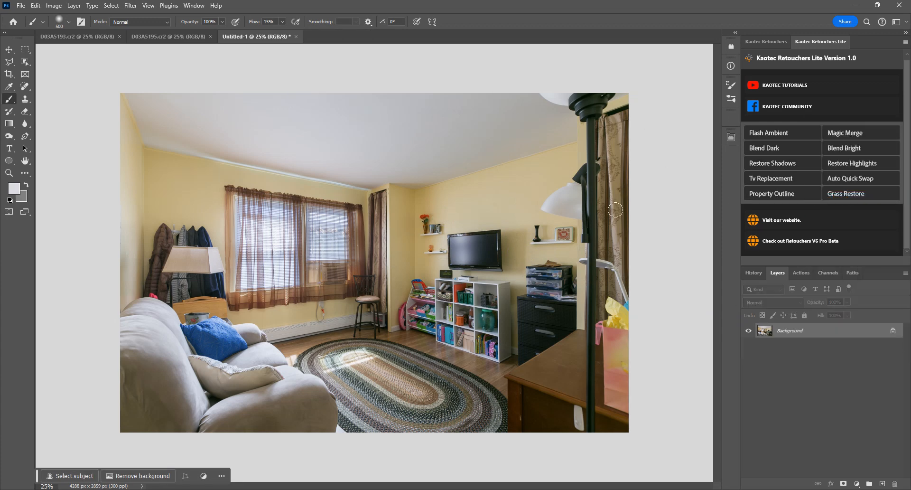
pyautogui.scroll(7, 553, 247)
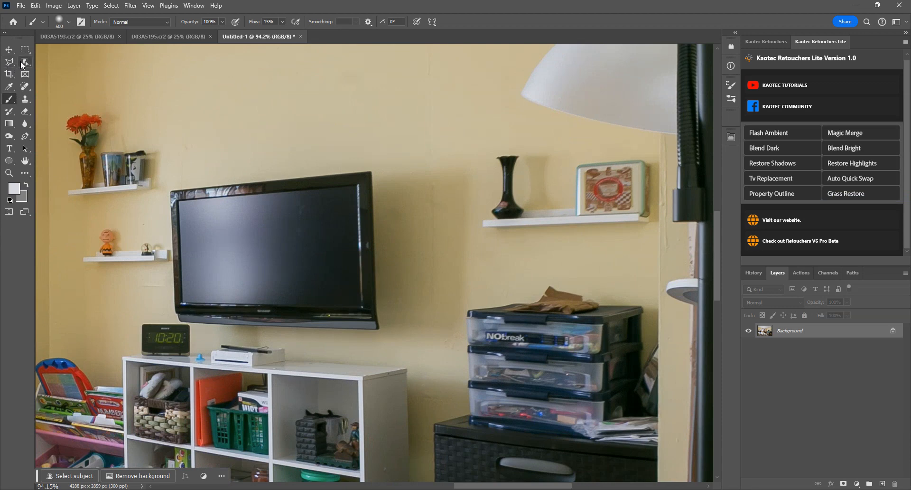
pyautogui.click(10, 65)
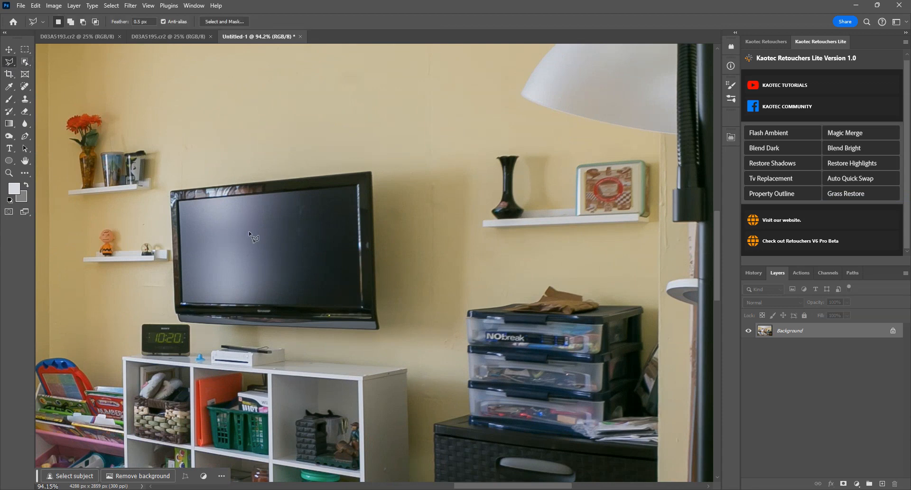
pyautogui.scroll(2, 248, 231)
pyautogui.click(394, 169)
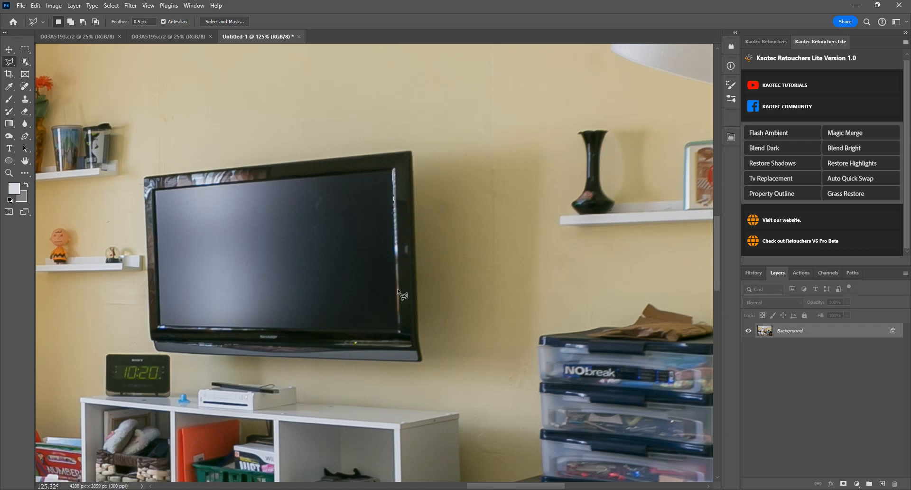
pyautogui.click(399, 331)
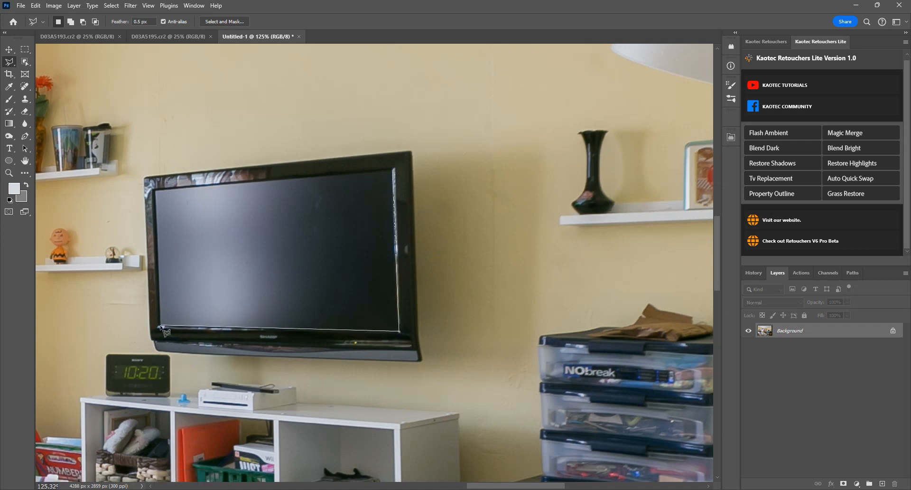
pyautogui.doubleClick(155, 192)
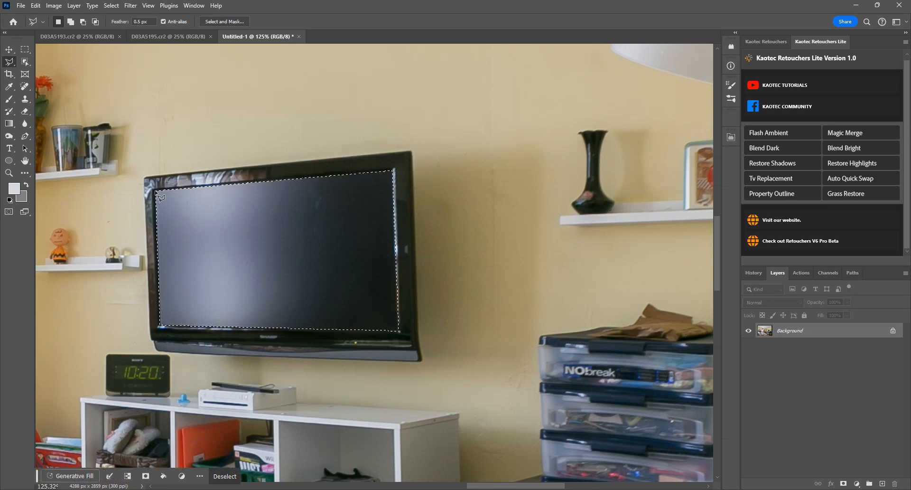
# Run TV Replacement on the selected screen area and examine the new screen in the room
pyautogui.click(785, 178)
pyautogui.scroll(-8, 496, 290)
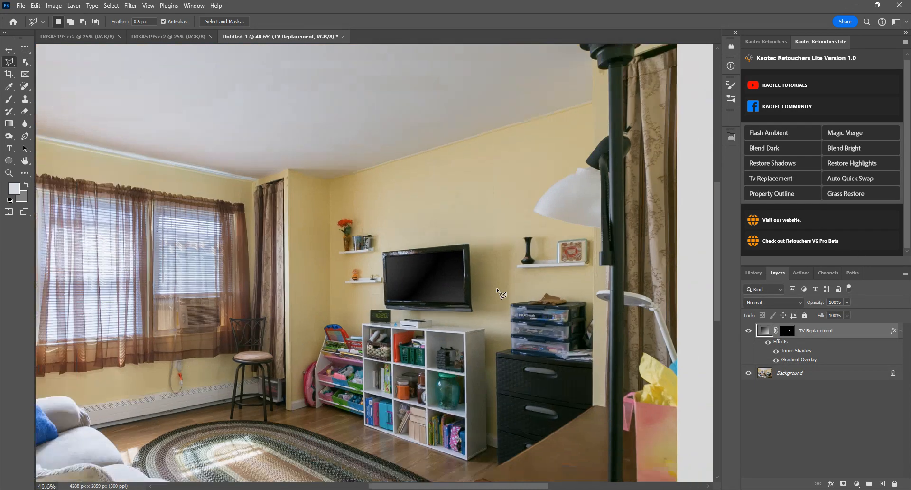
pyautogui.scroll(6, 512, 262)
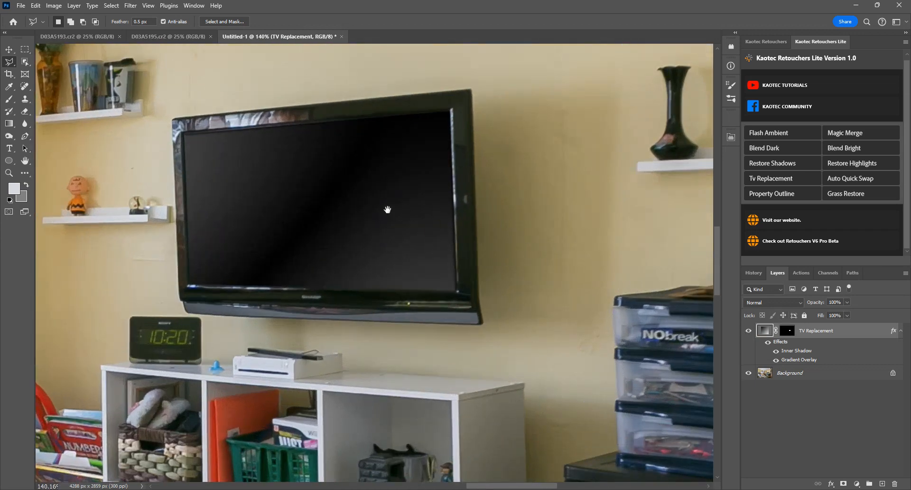
# Try the TV Replacement layer at a reduced opacity of 58% and restore it to 100%
pyautogui.moveTo(386, 208); pyautogui.dragTo(462, 258)
pyautogui.moveTo(817, 306); pyautogui.dragTo(811, 307)
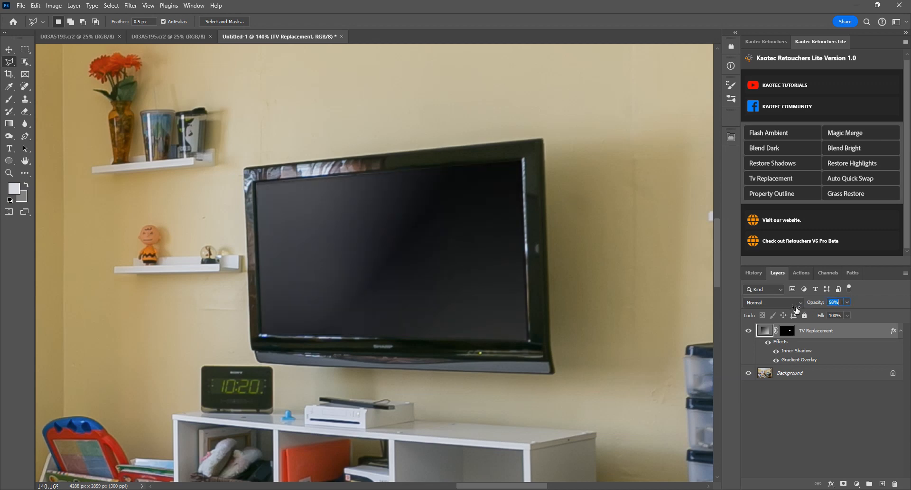
pyautogui.moveTo(804, 310); pyautogui.dragTo(909, 307)
pyautogui.scroll(-10, 558, 293)
pyautogui.scroll(-2, 562, 297)
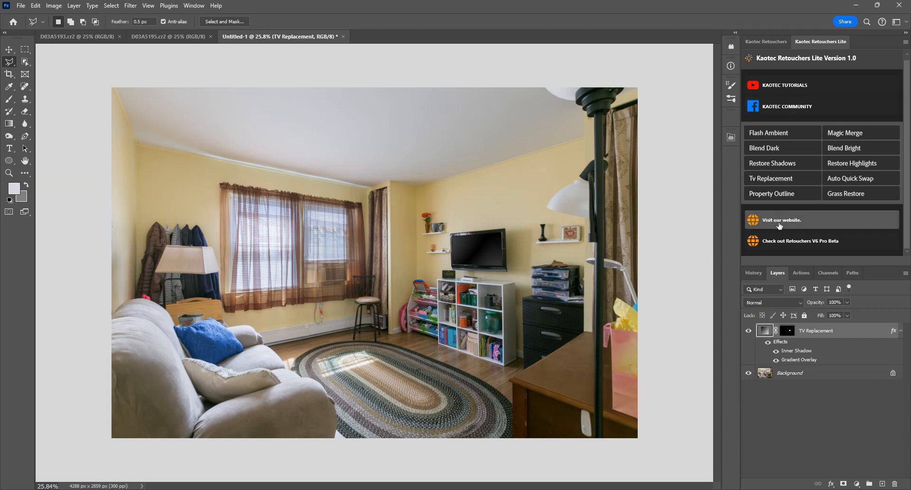
pyautogui.click(779, 226)
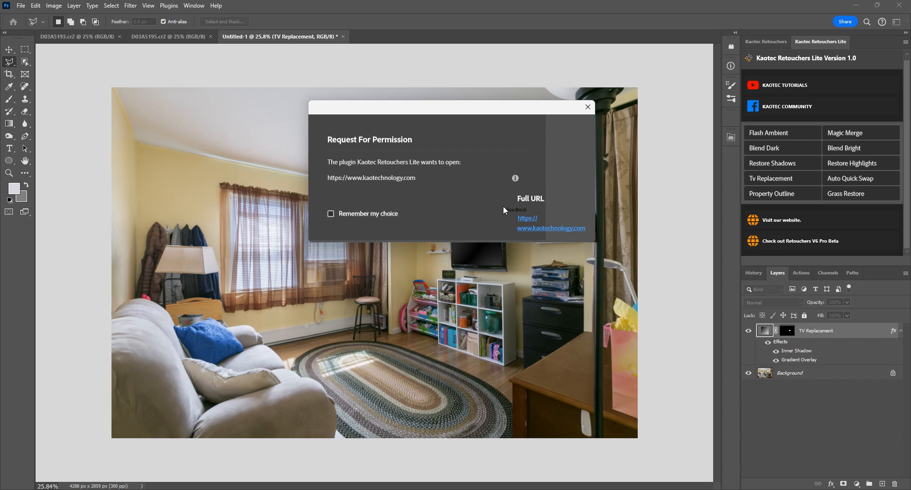
pyautogui.click(348, 218)
pyautogui.click(507, 211)
pyautogui.click(506, 210)
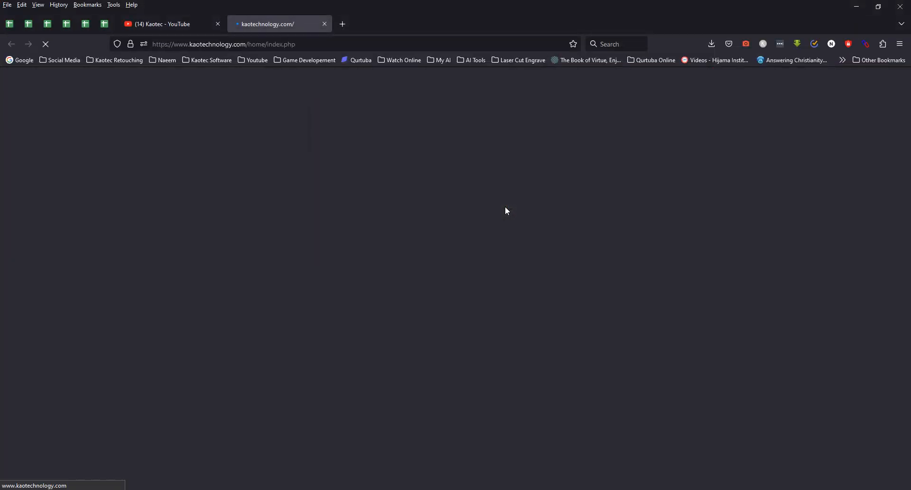